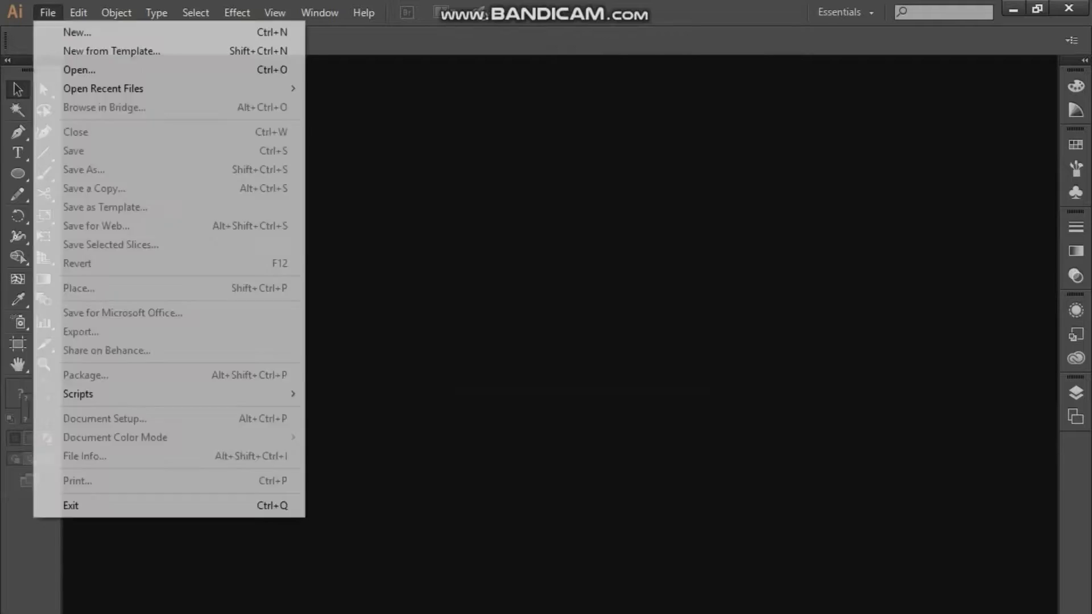
- Create a 'Business Card' document with two 3.5 × 2 in artboards and 0.125 in bleed
left_click(74, 32)
type("Business Card")
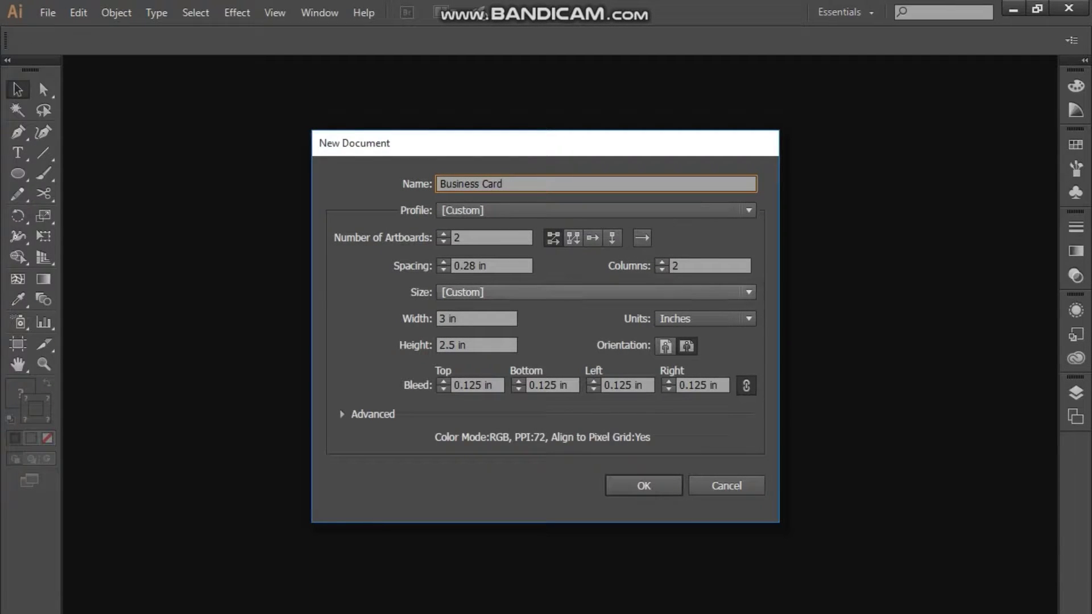
key("Tab")
type("2")
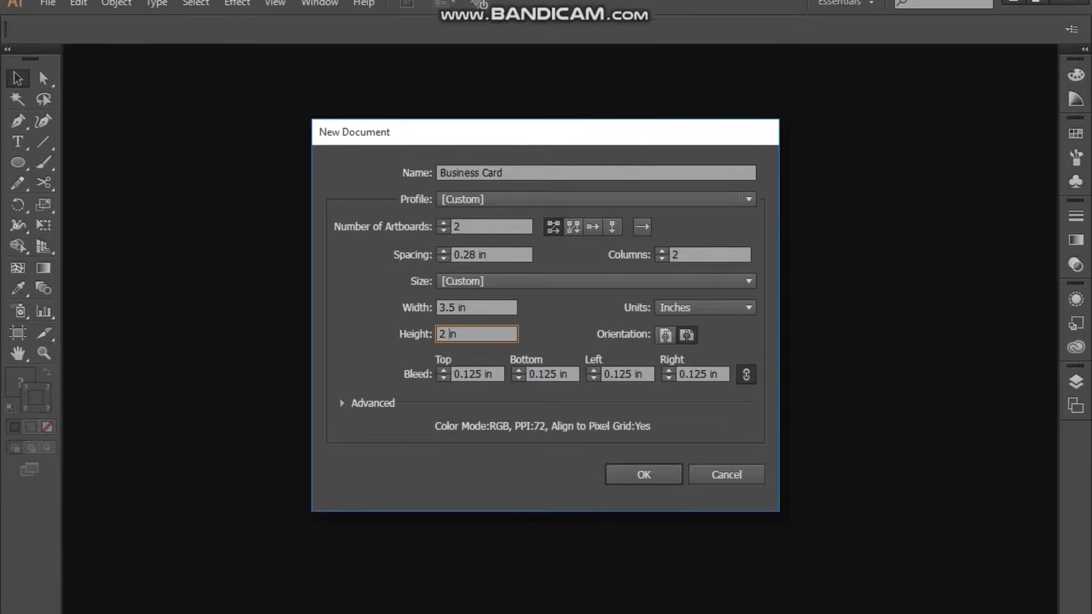
key("Return")
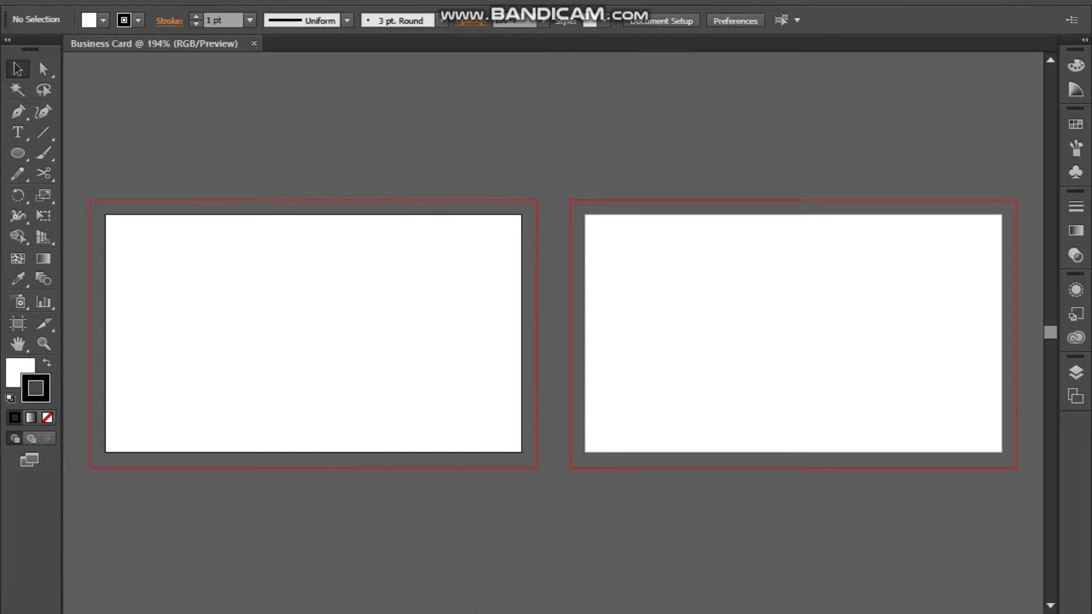
- Draw a white rectangle over the left card's bleed and copy it onto the right card
left_click(18, 173)
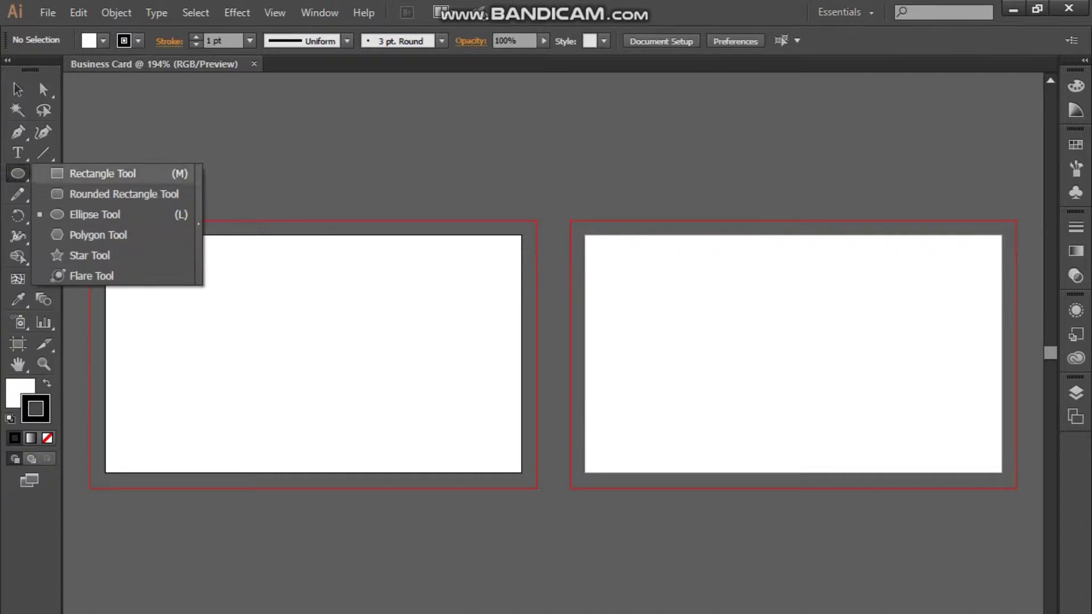
left_click_drag(17, 173, 97, 173)
left_click_drag(89, 220, 537, 452)
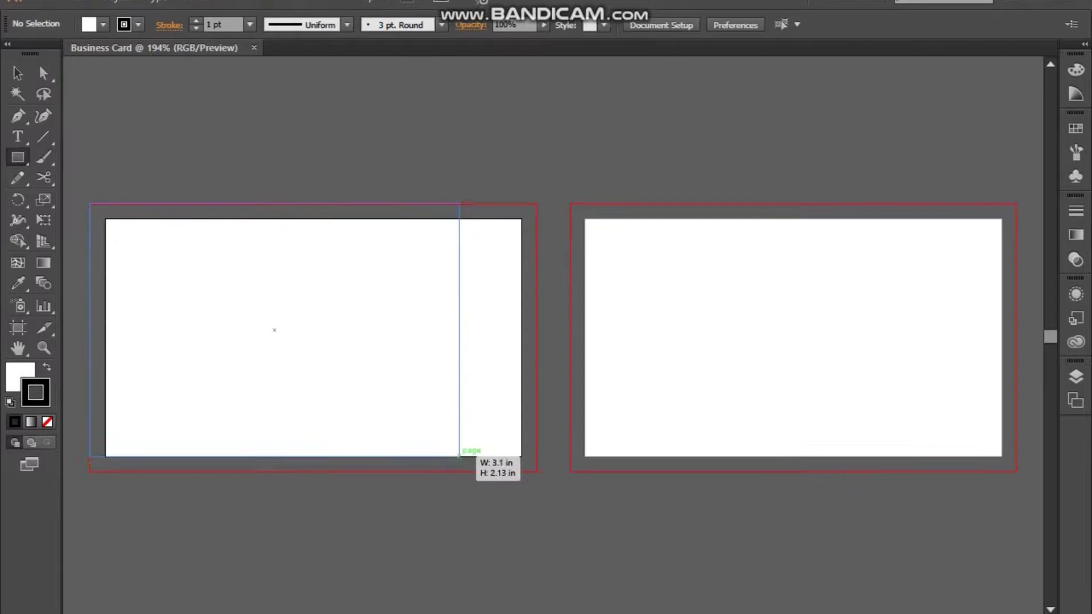
key("v")
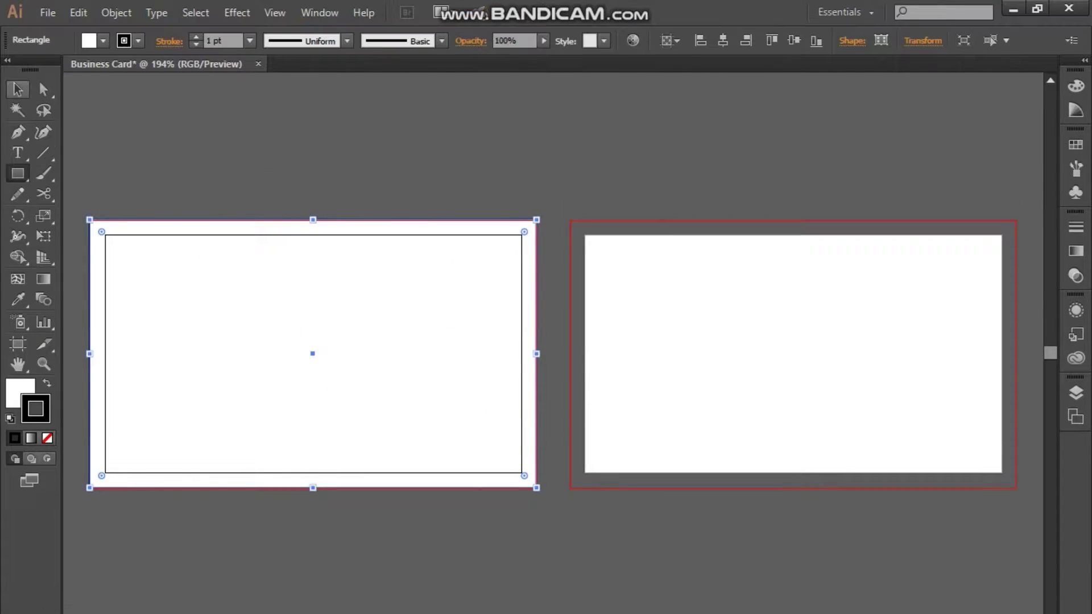
left_click_drag(312, 354, 793, 354)
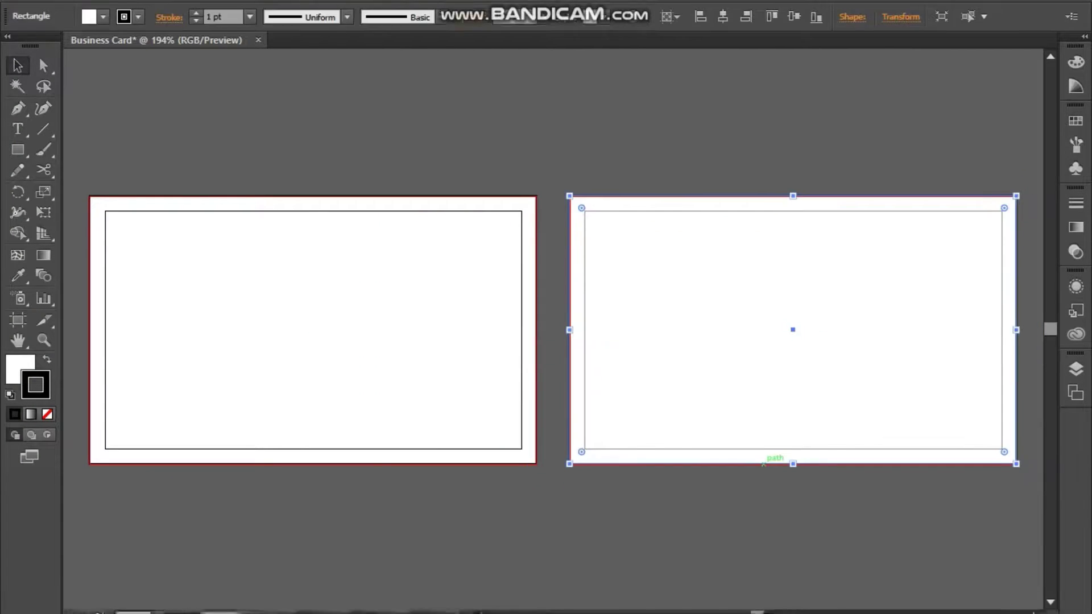
key("ctrl+shift+a")
left_click_drag(18, 171, 97, 232)
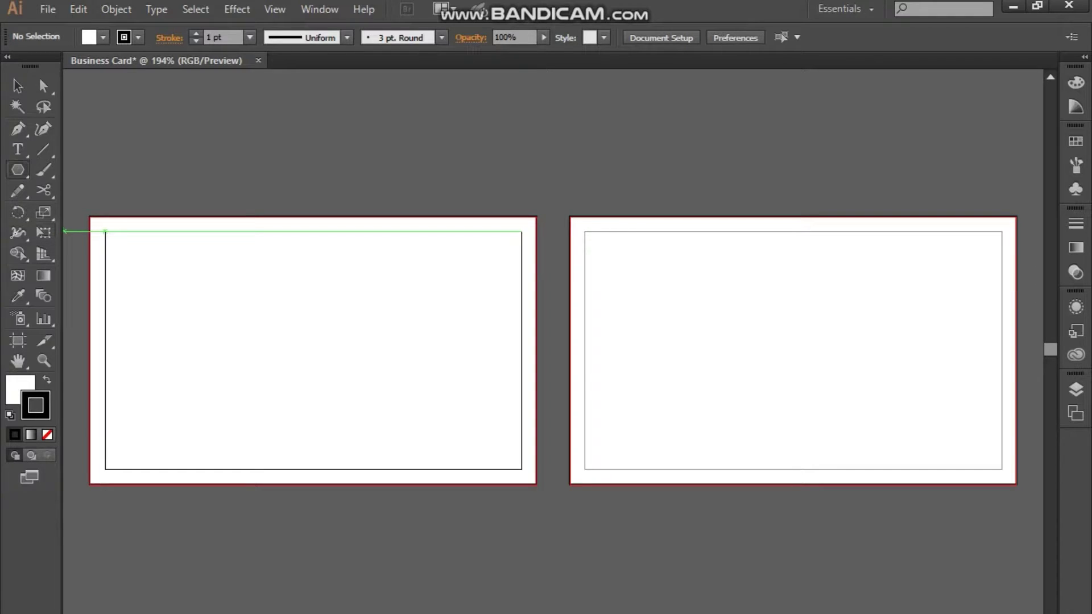
- Create a three-sided polygon with no fill
left_click_drag(17, 170, 74, 232)
left_click(104, 231)
type("3")
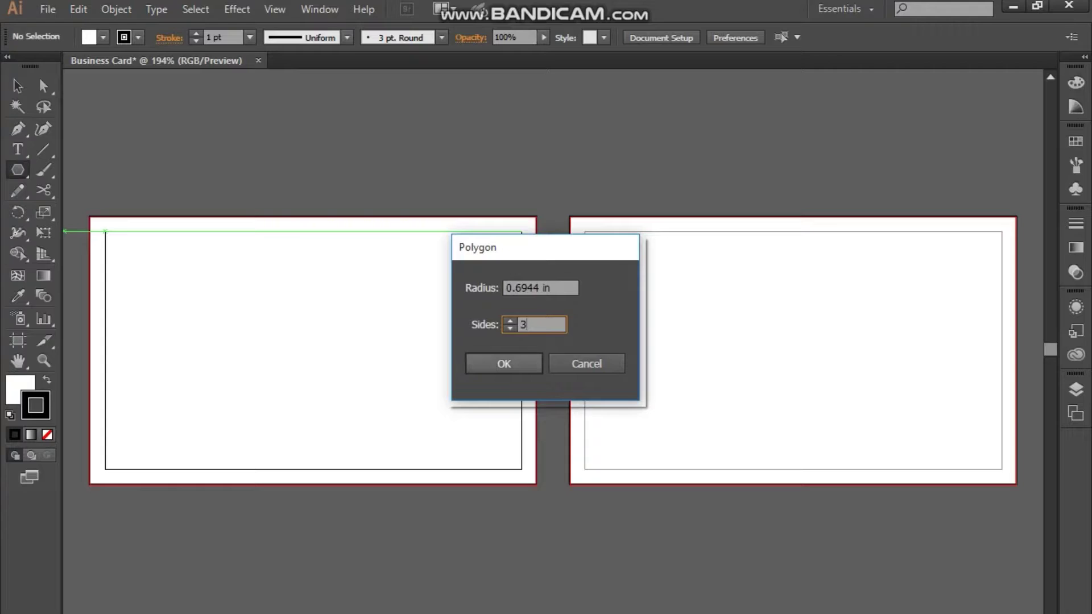
key("Return")
left_click(91, 38)
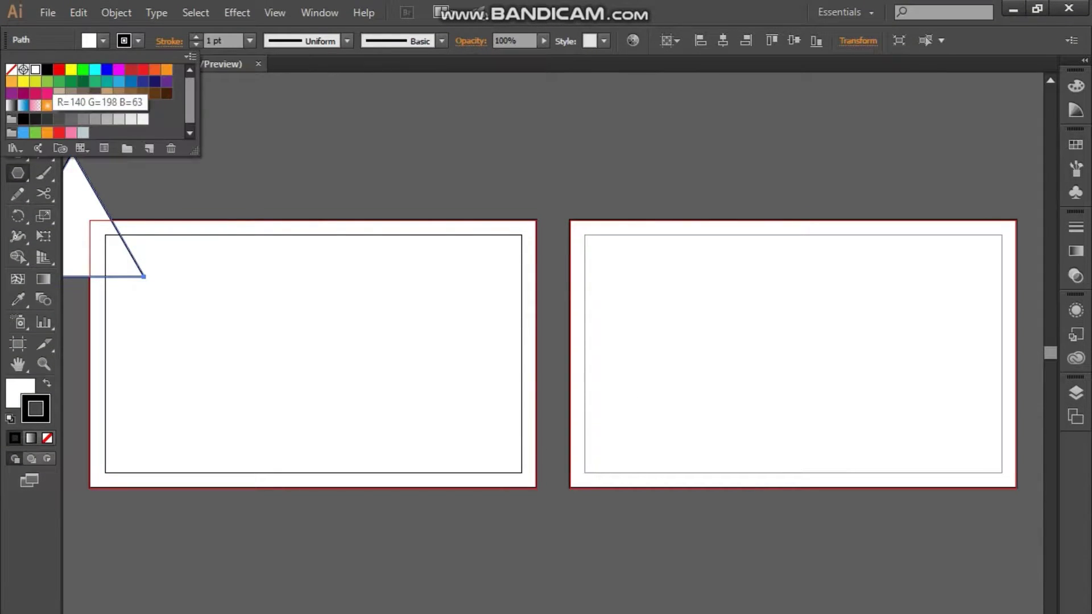
left_click(47, 69)
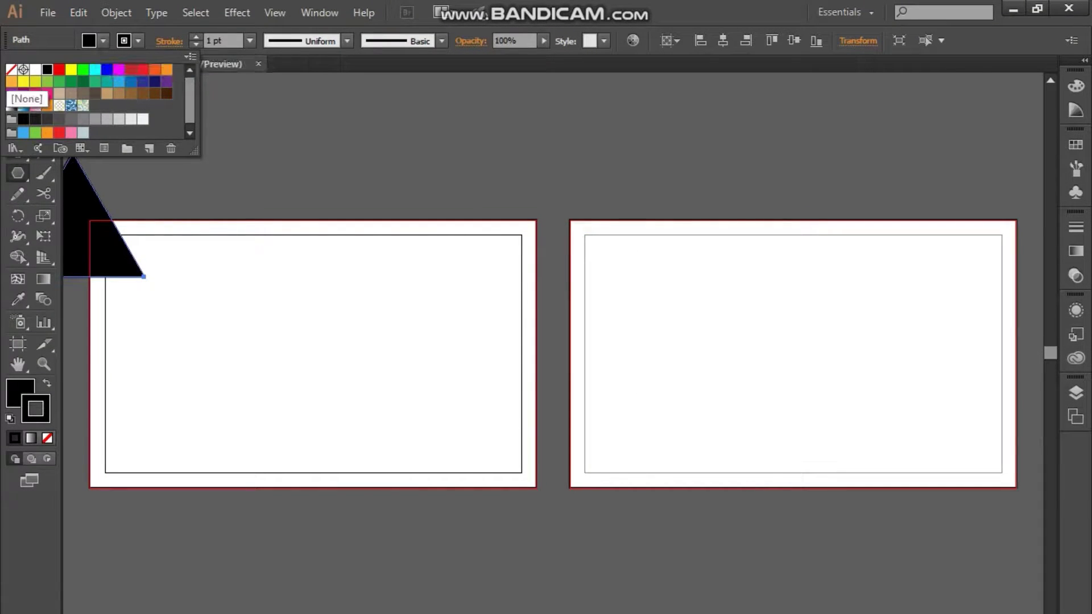
left_click(12, 69)
key("Escape")
- Move the triangle to the left card's top-left and give it a 20 pt outline
key("v")
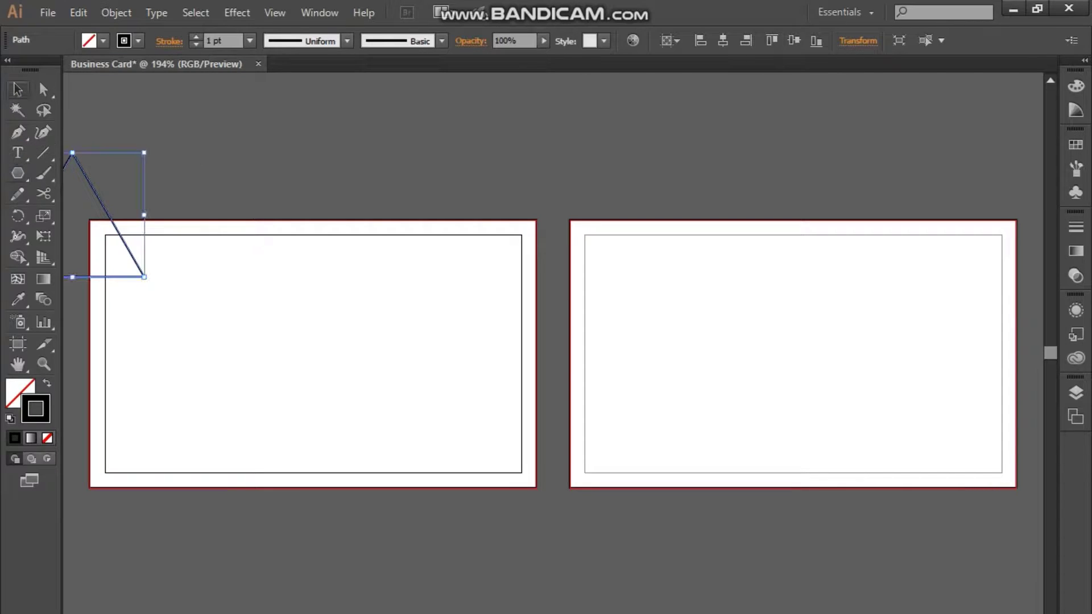
left_click_drag(103, 205, 231, 301)
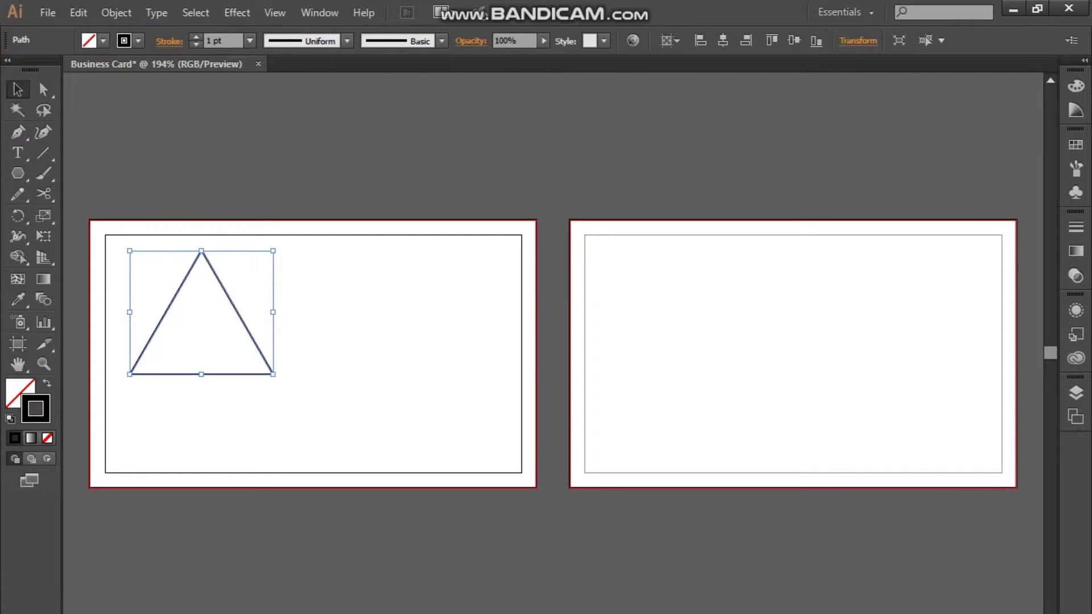
left_click(249, 41)
left_click(273, 281)
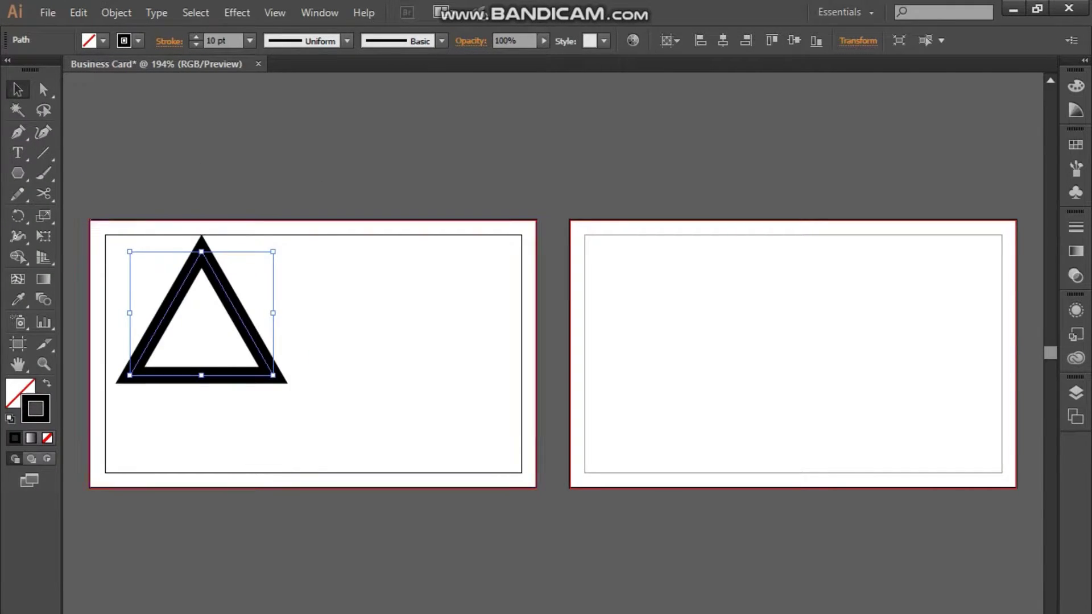
left_click(250, 41)
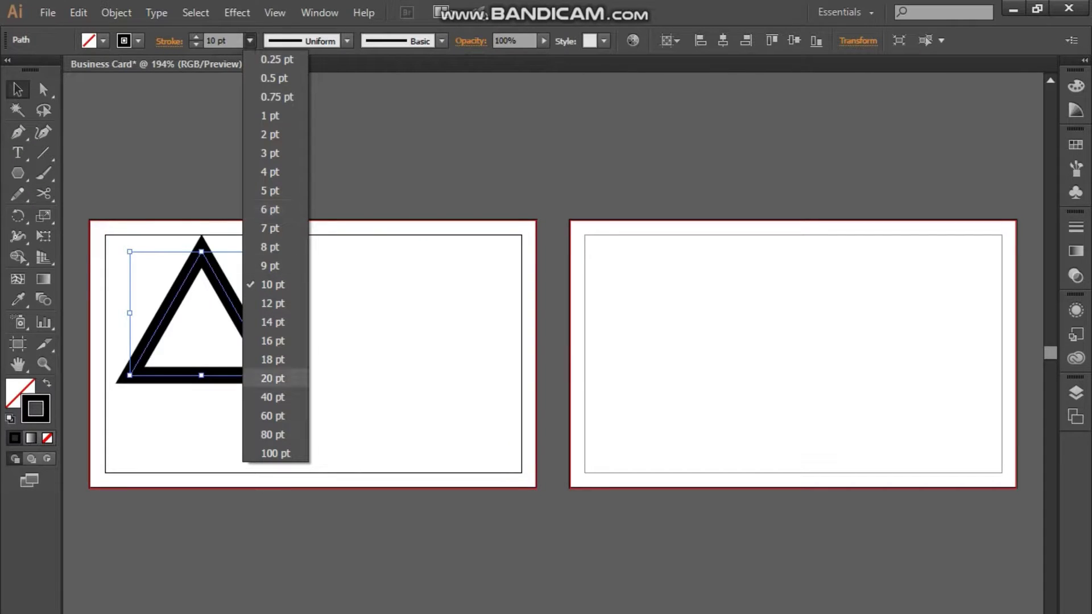
left_click(276, 377)
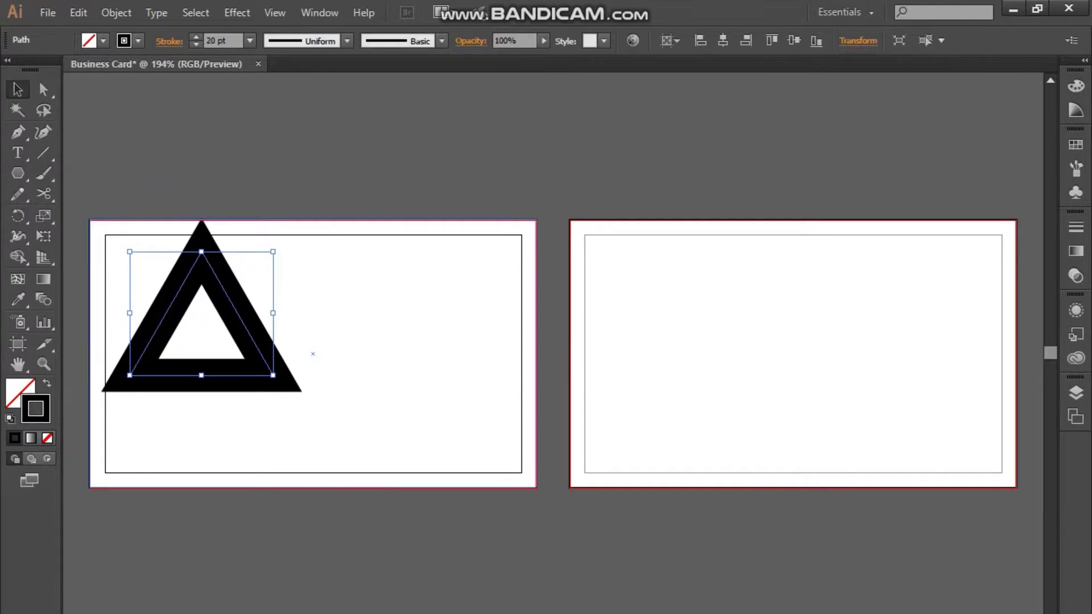
- Shrink the triangle, nudge it right, and cut its path at the bottom-right corner
left_click_drag(273, 376, 313, 354)
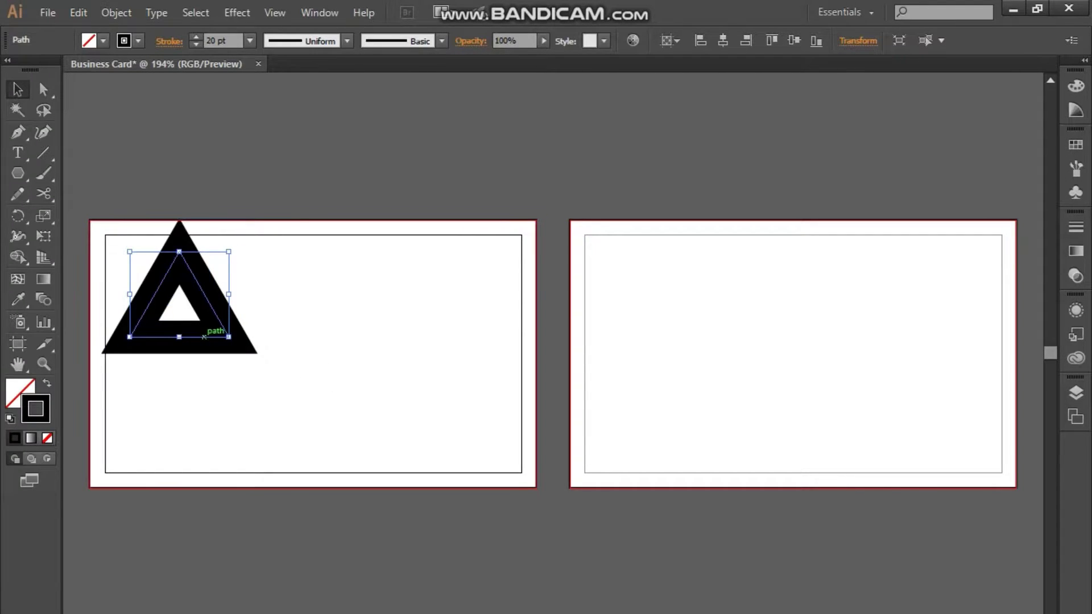
left_click_drag(227, 336, 248, 342)
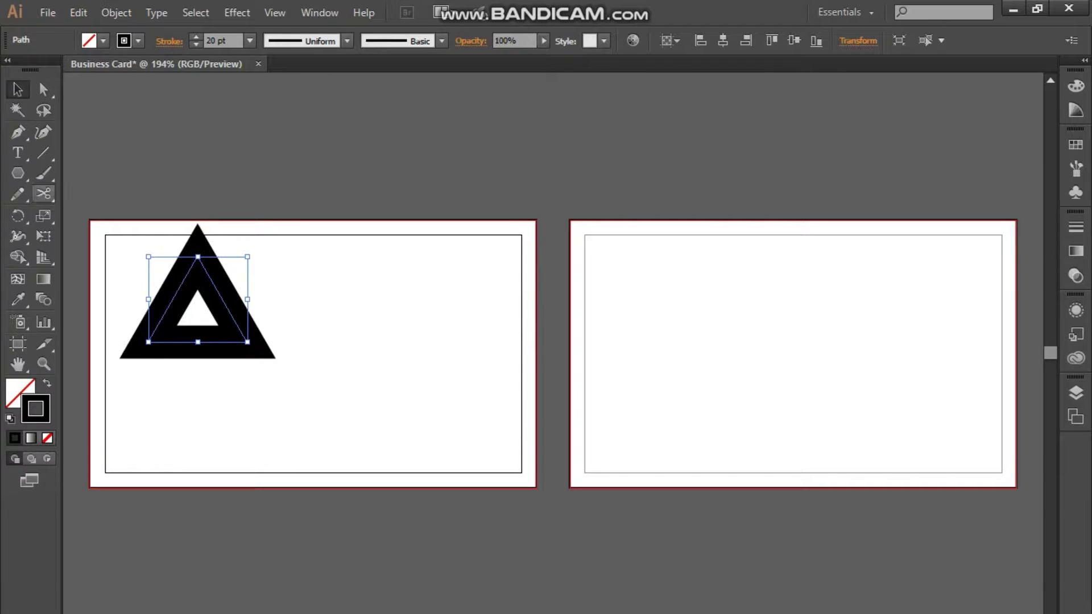
left_click(44, 194)
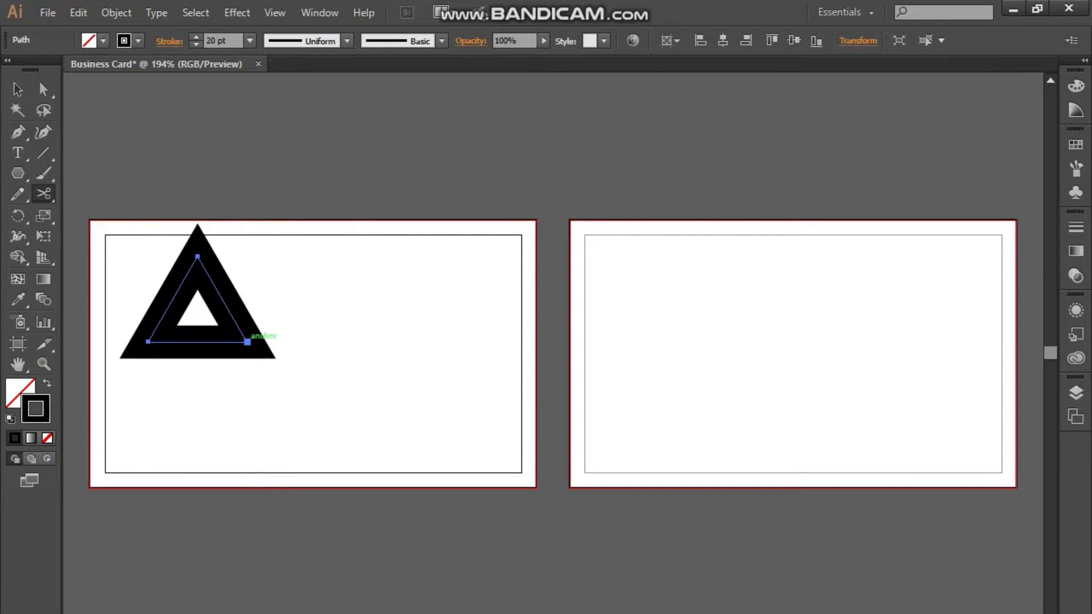
left_click(247, 342)
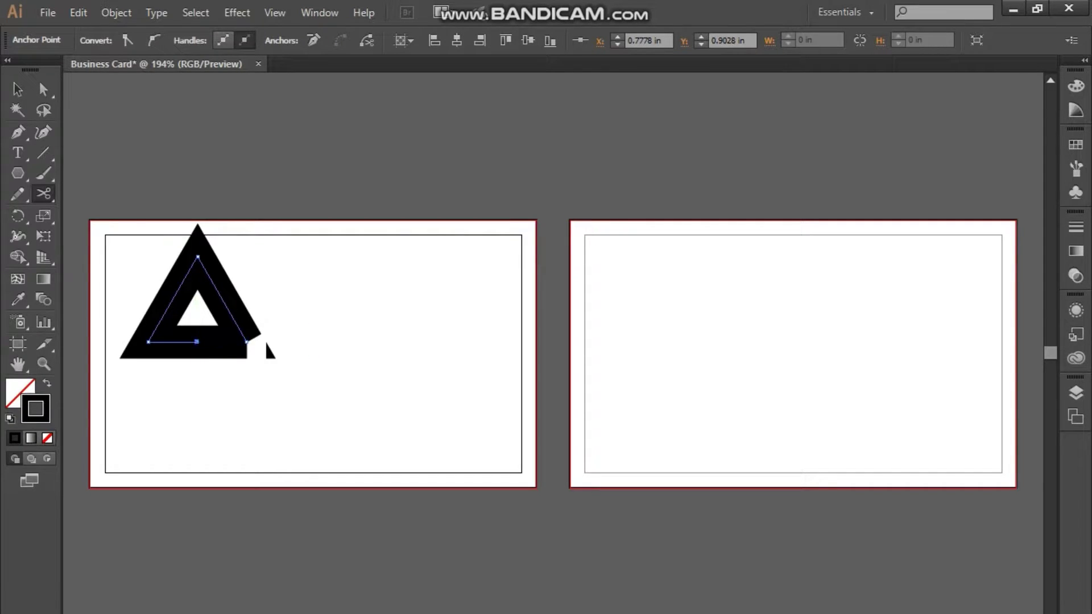
- Delete the small cut piece of the bottom edge to open the triangle
key("v")
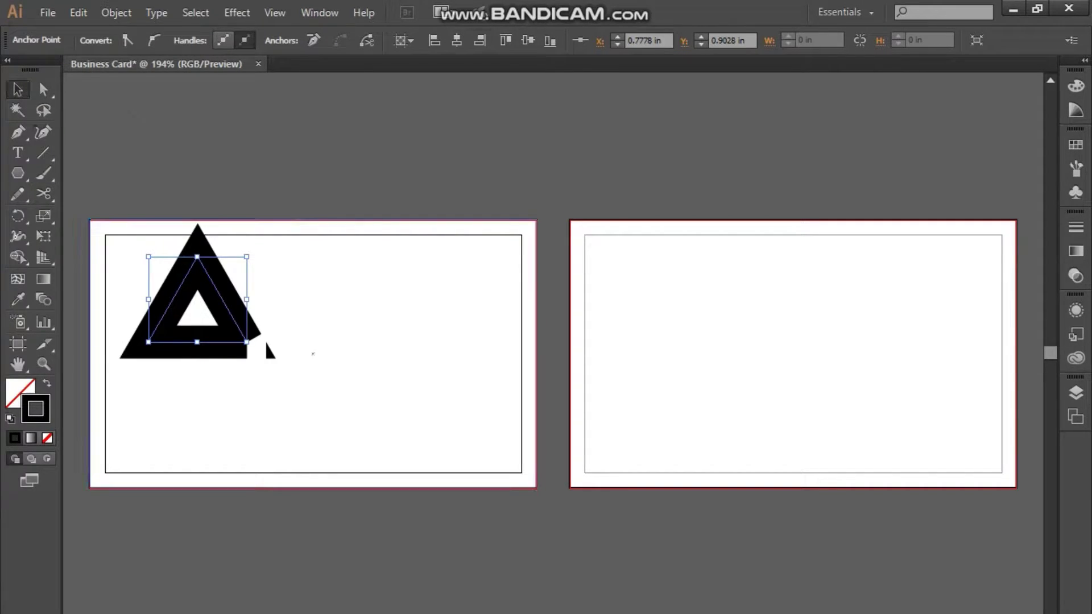
left_click(227, 342)
left_click(224, 342)
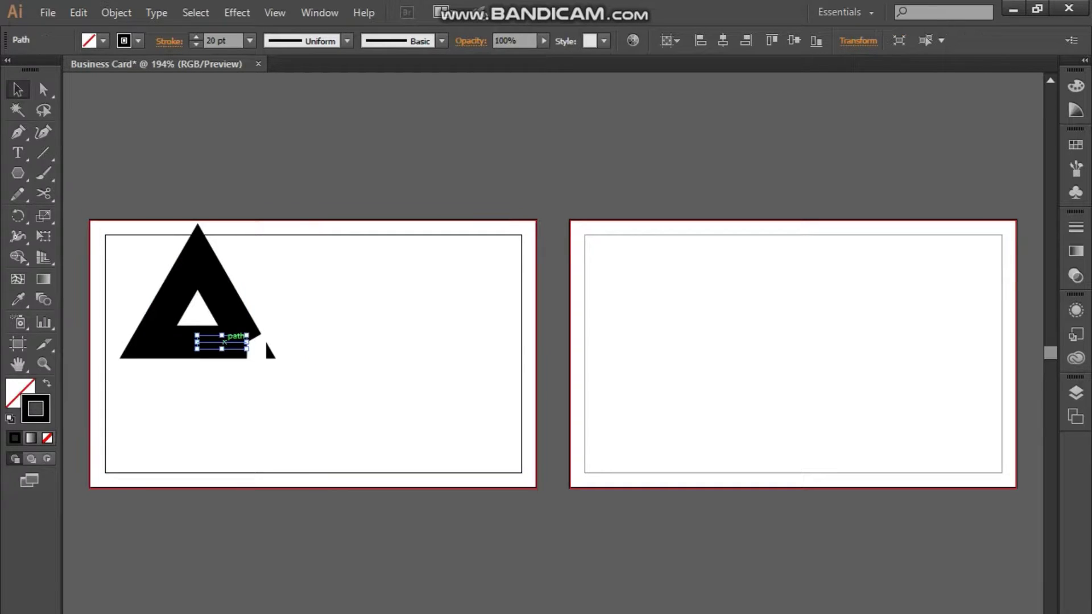
key("Delete")
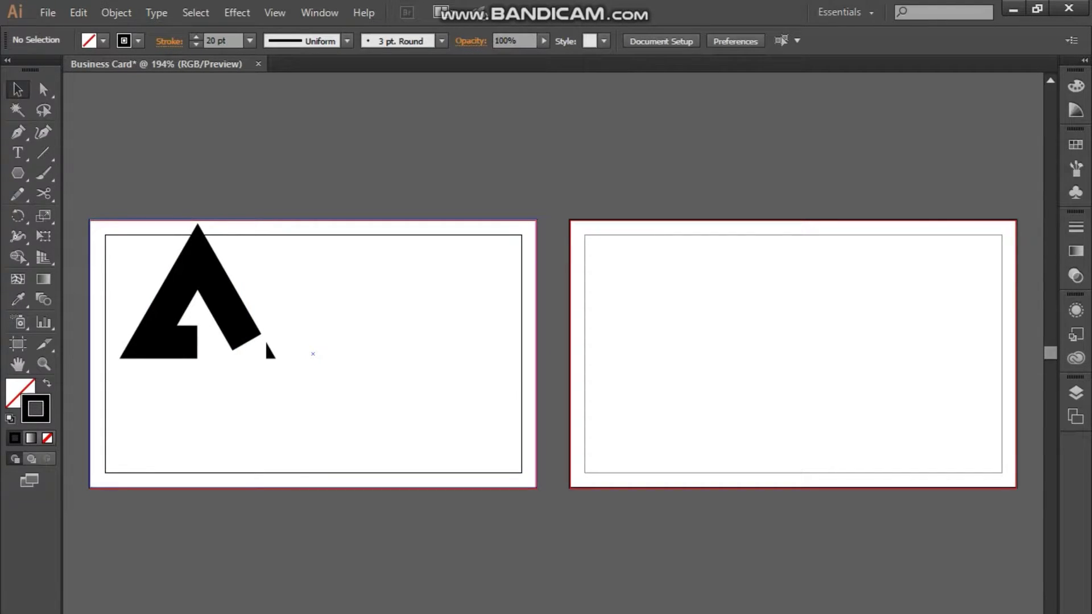
left_click(267, 342)
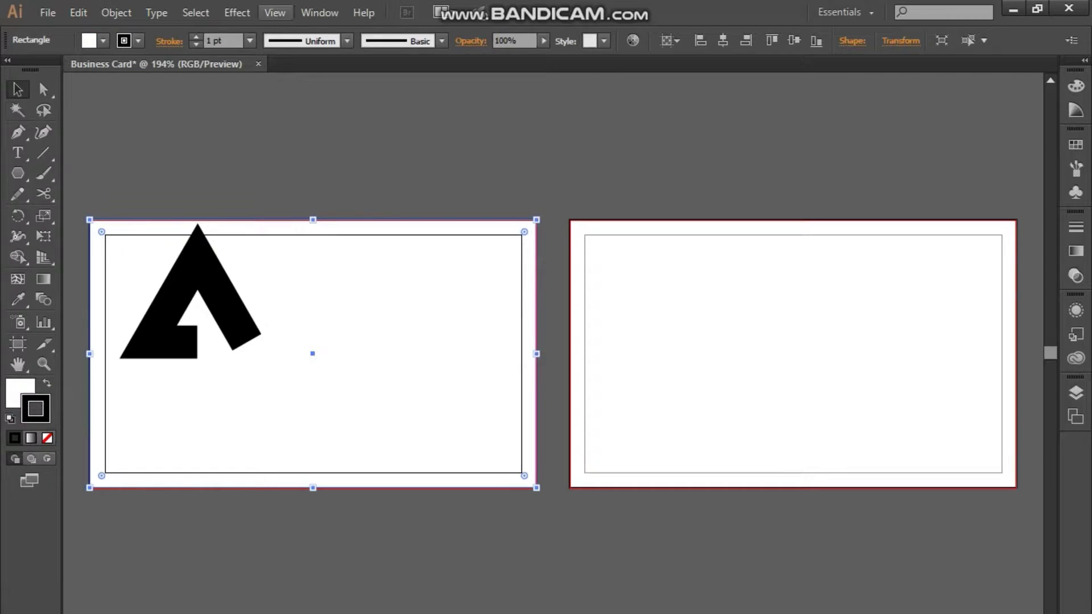
- Lock the background rectangle, shrink the triangle mark, and thin its outline to 16 pt
left_click(116, 13)
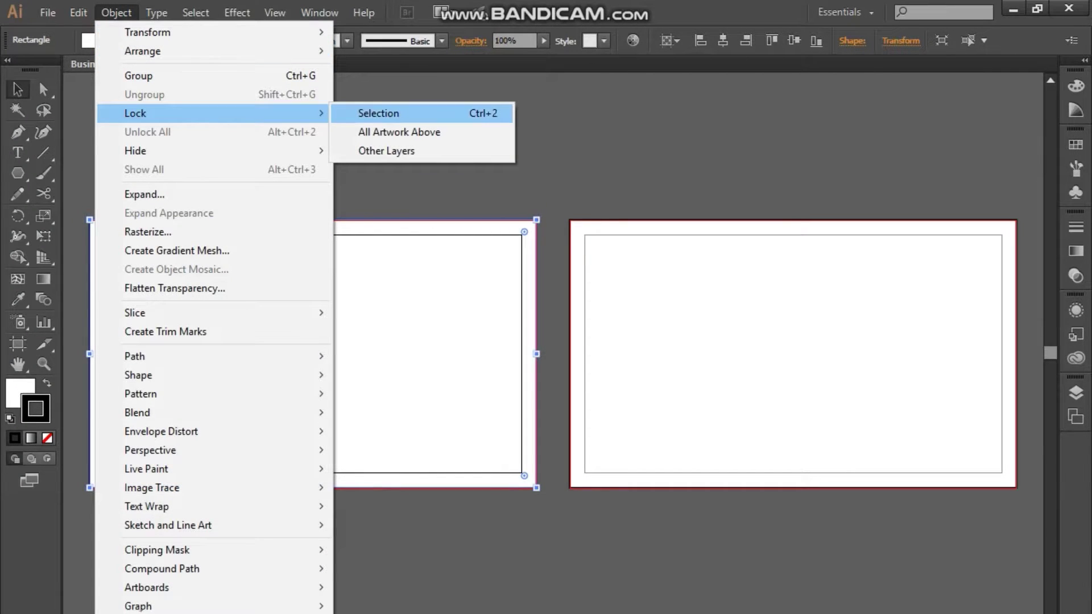
left_click(377, 112)
left_click(233, 317)
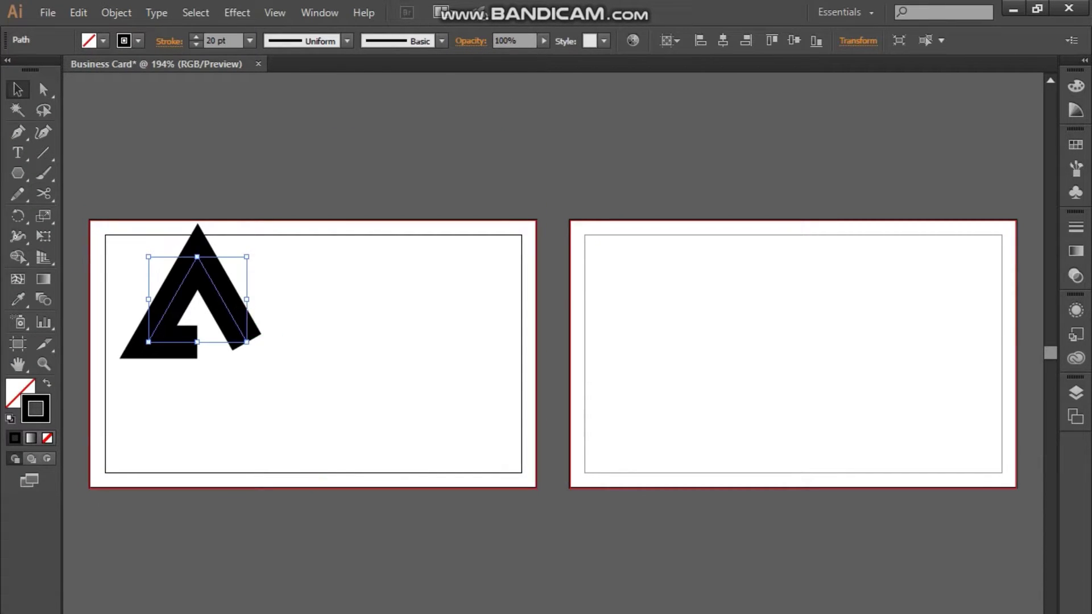
left_click_drag(246, 342, 213, 345)
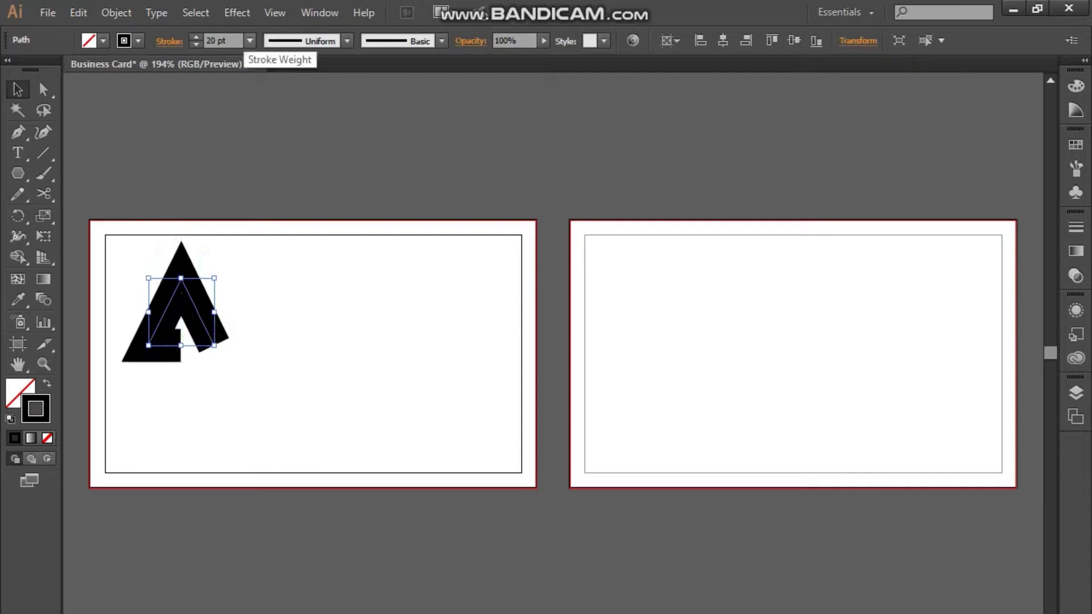
left_click(250, 41)
left_click(273, 340)
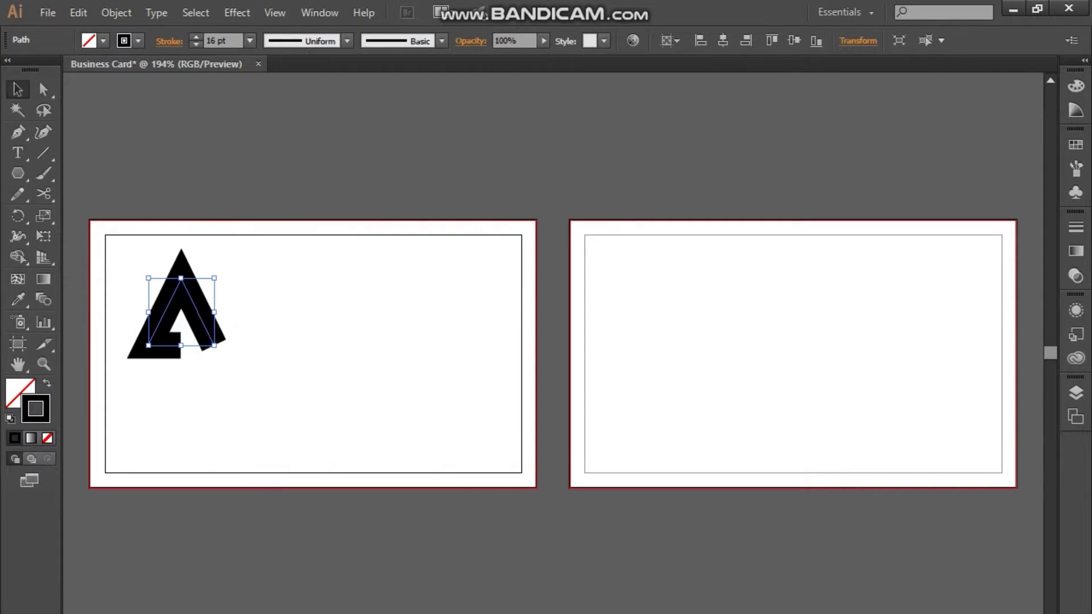
- Enlarge the A-shaped mark slightly on the left card
left_click_drag(214, 279, 237, 258)
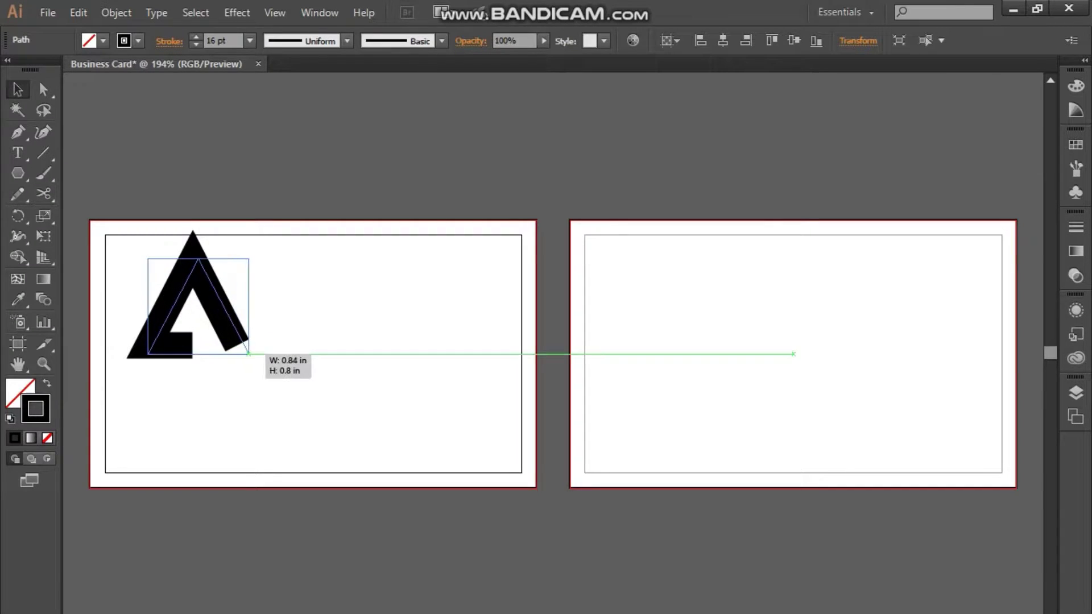
left_click_drag(237, 345, 261, 364)
key("ctrl+shift+a")
left_click(252, 349)
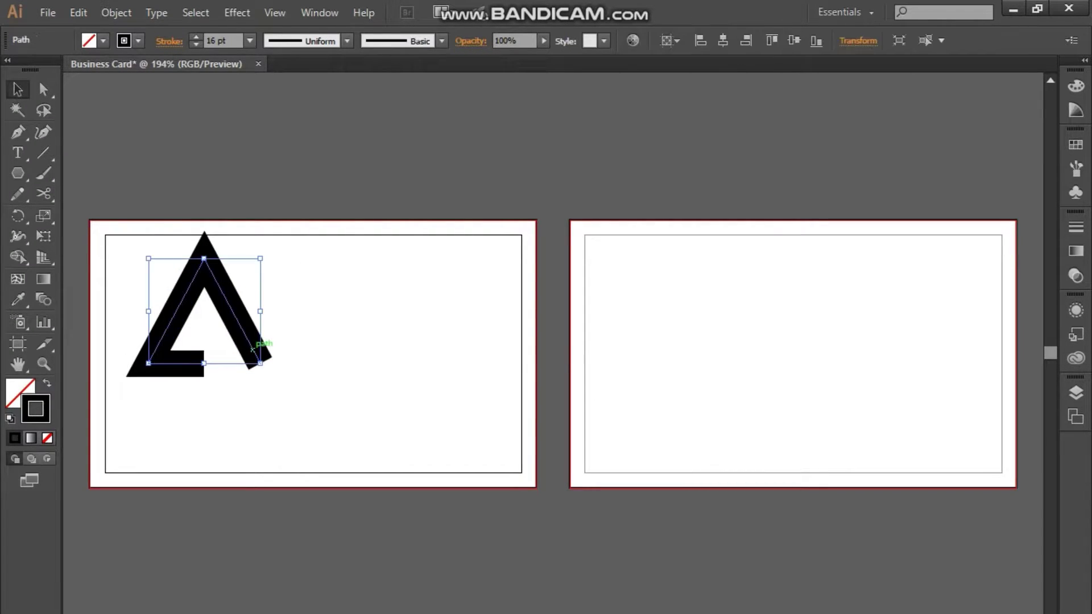
key("ctrl+shift+a")
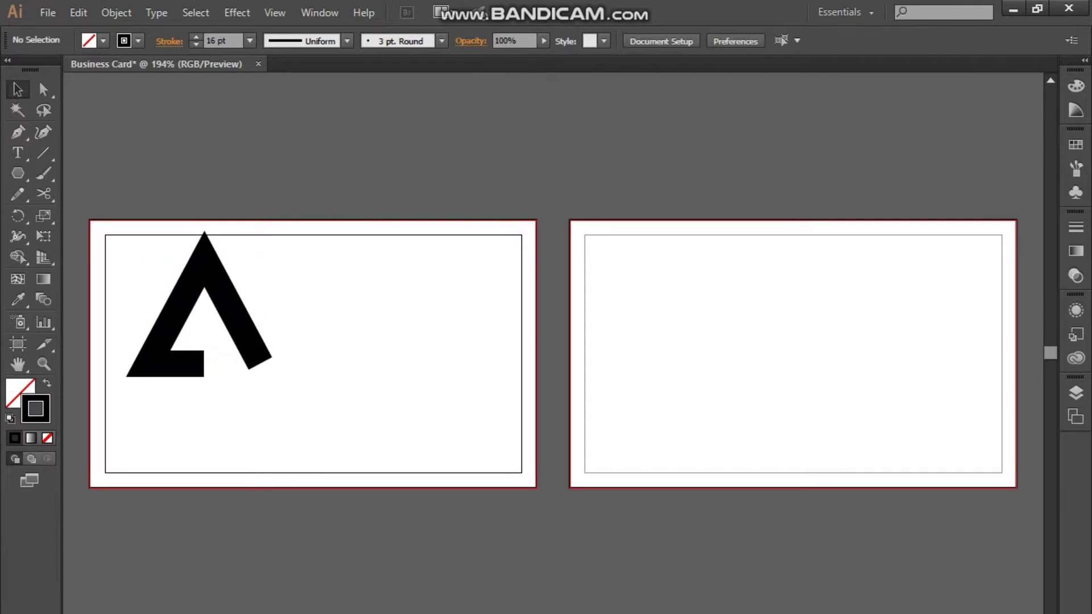
left_click(275, 13)
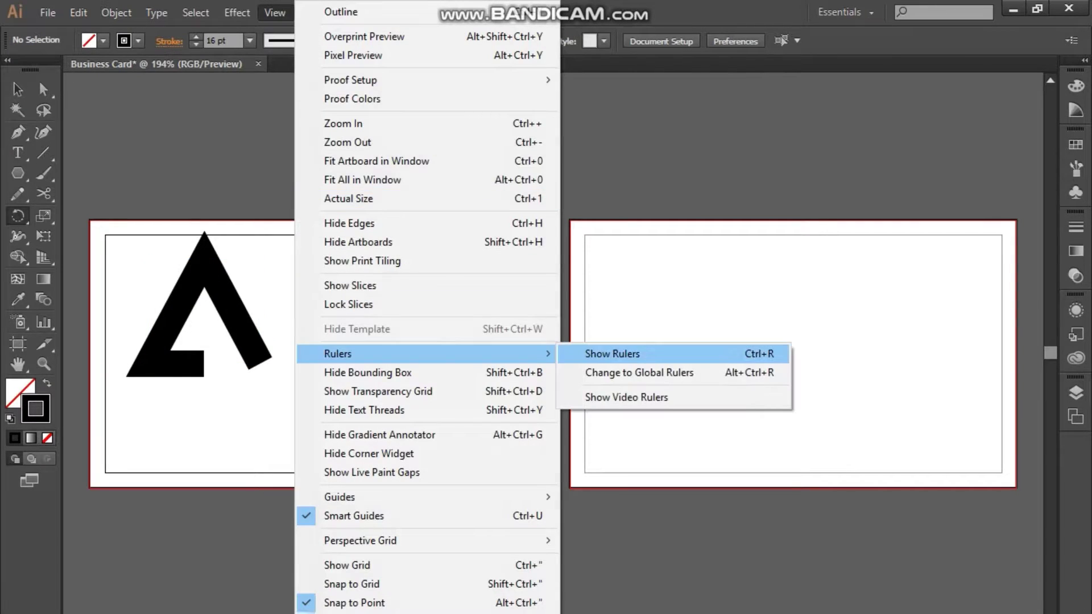
- Show the rulers and place a horizontal guide along the A's base
left_click(609, 354)
left_click_drag(609, 80, 609, 370)
left_click_drag(278, 370, 261, 363)
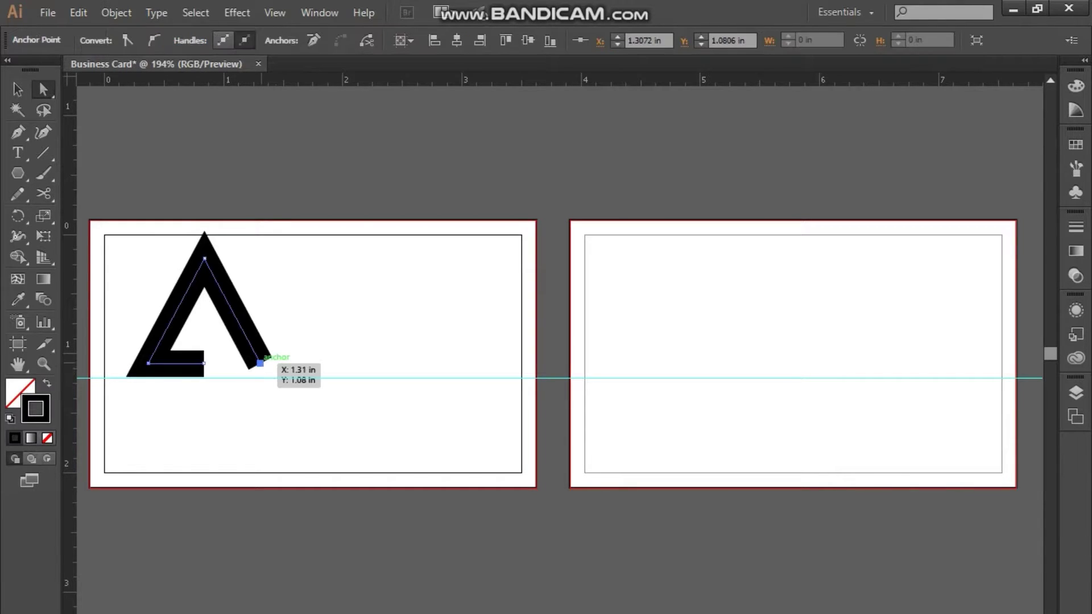
key("ctrl+shift+a")
- Expand the A stroke into a filled shape and pull its inner corner to flatten the base
key("ctrl+a")
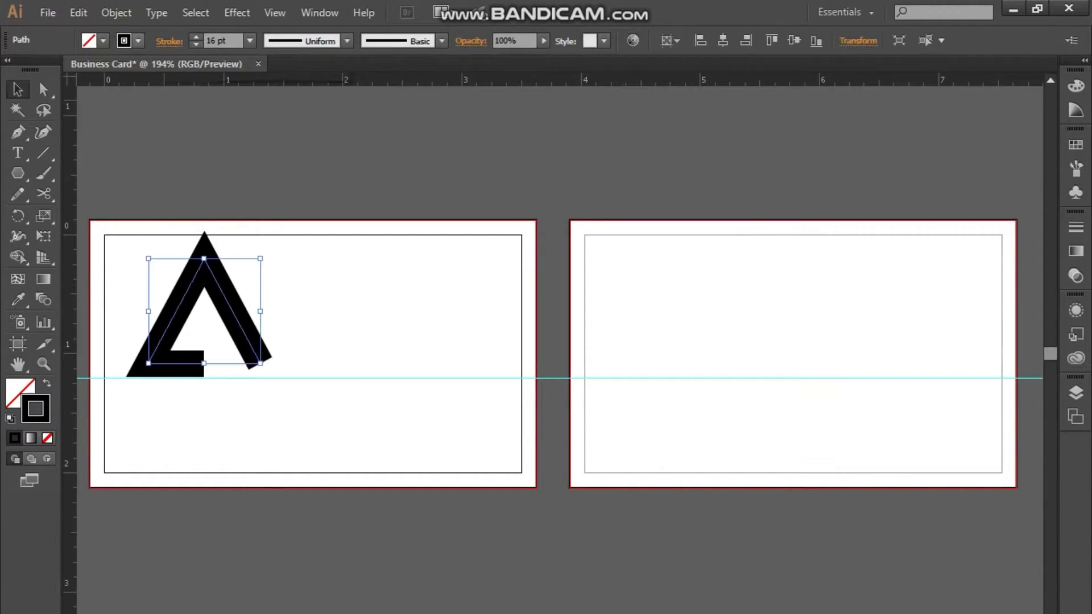
left_click(114, 12)
left_click(138, 193)
left_click(471, 424)
key("ctrl+shift+a")
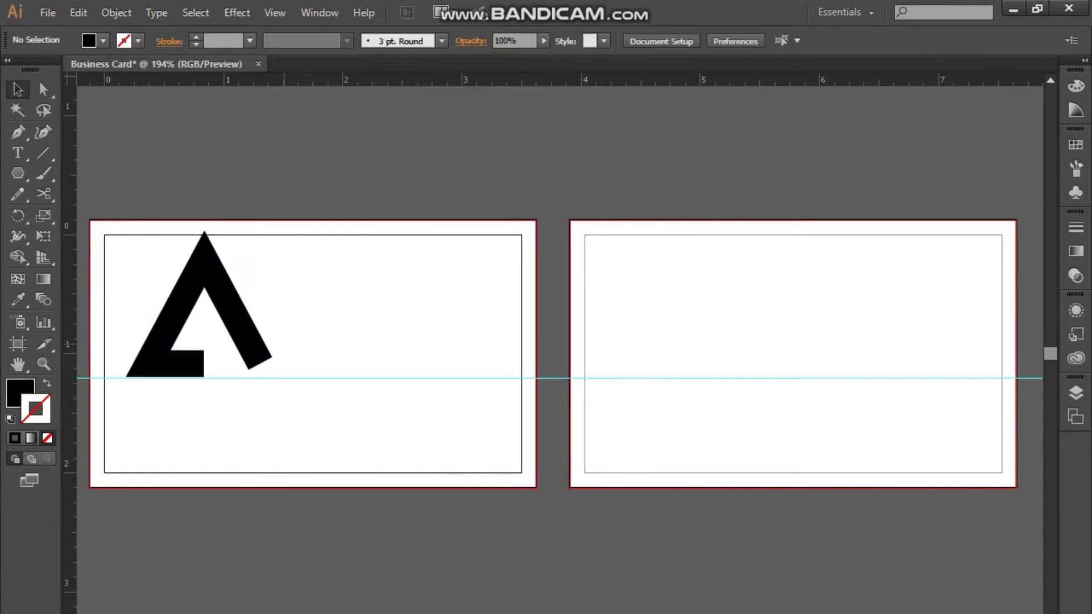
left_click_drag(278, 369, 269, 353)
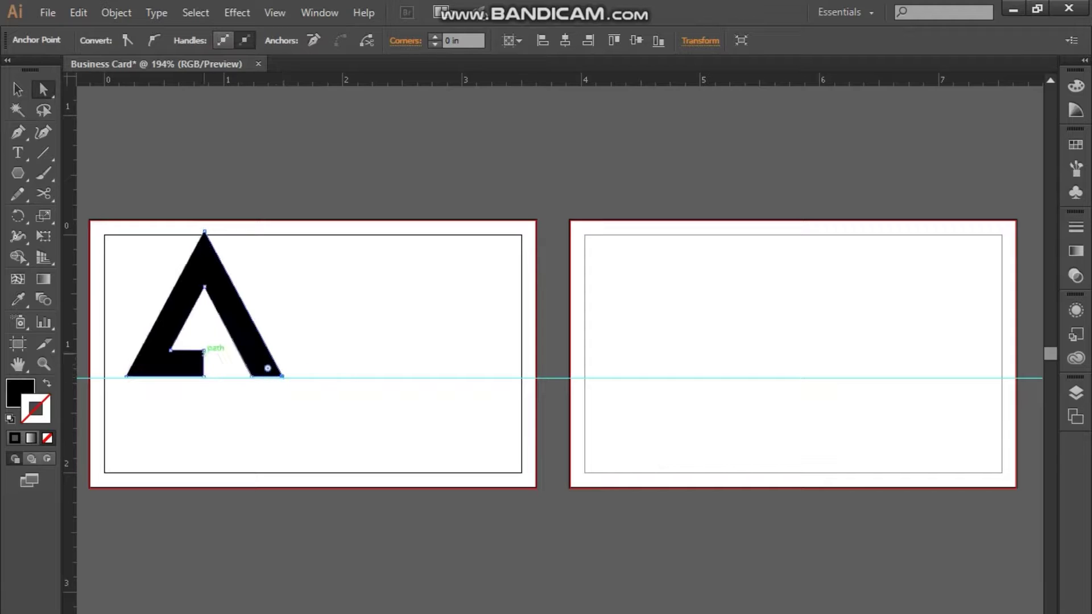
left_click_drag(204, 351, 241, 378)
- Copy the A logo to its right, rotate the copy 180° into a V, and move it against the A
key("v")
left_click_drag(250, 318, 418, 319)
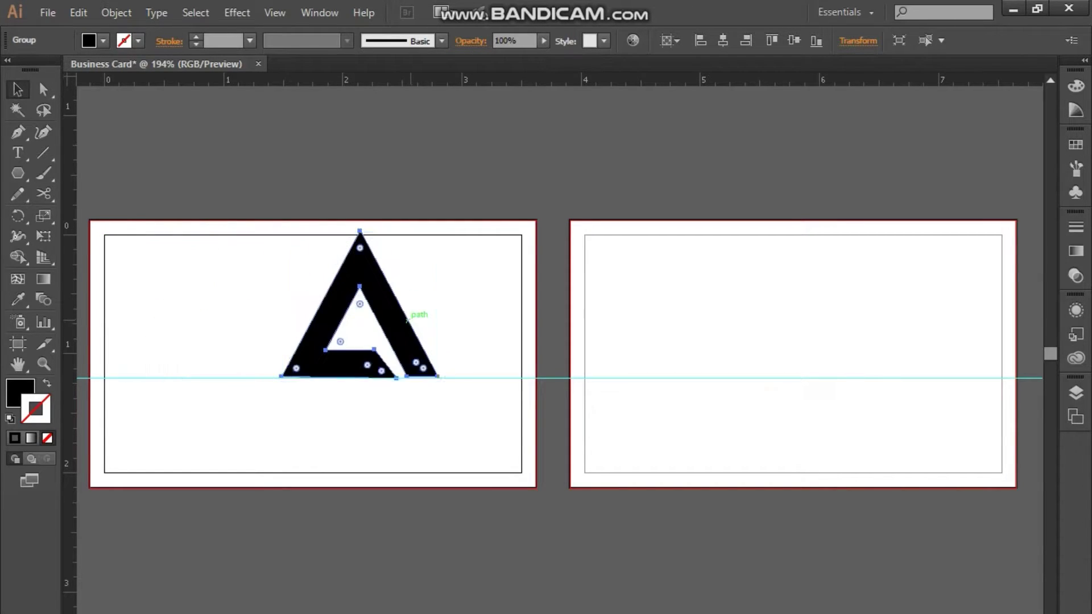
key("ctrl+z")
left_click_drag(262, 348, 411, 350)
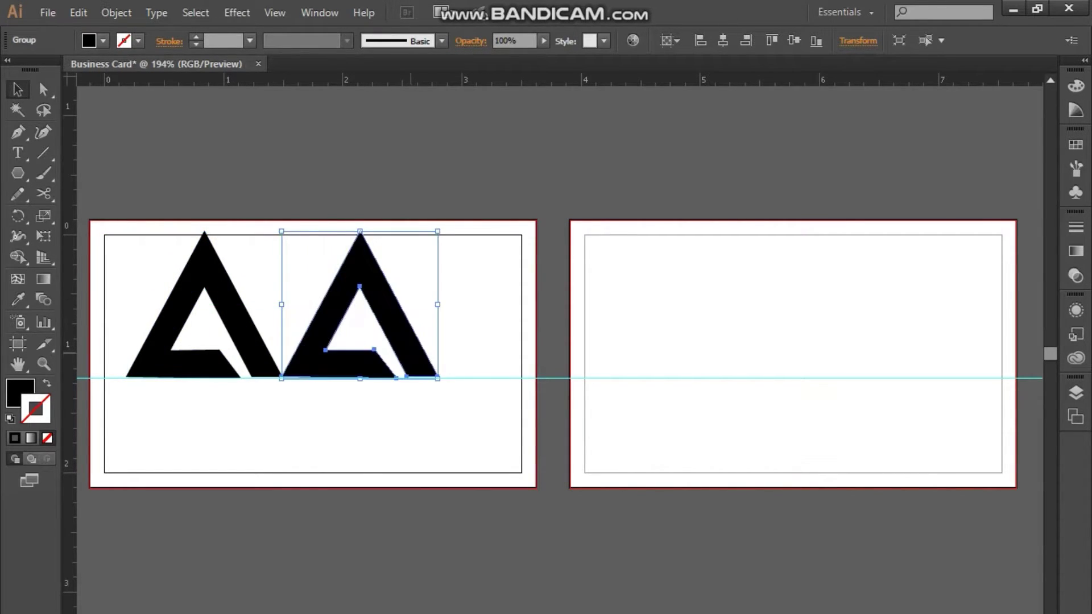
right_click(411, 350)
left_click(629, 454)
type("180")
left_click(419, 288)
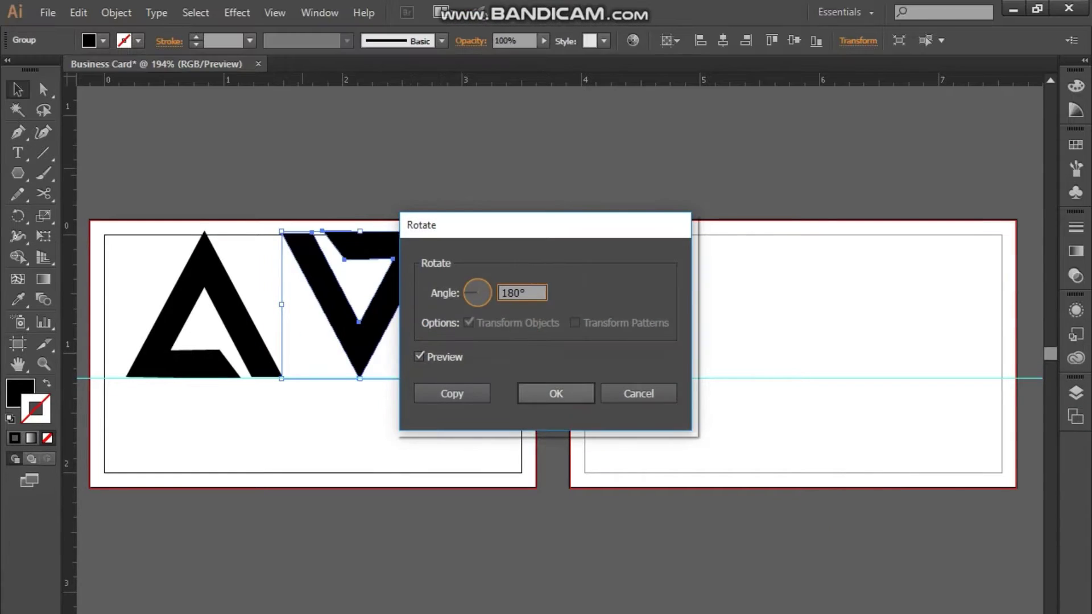
key("Return")
left_click_drag(364, 239, 272, 239)
- Lock the guides and shrink the AV logo into the card's top-left corner
left_click(396, 378)
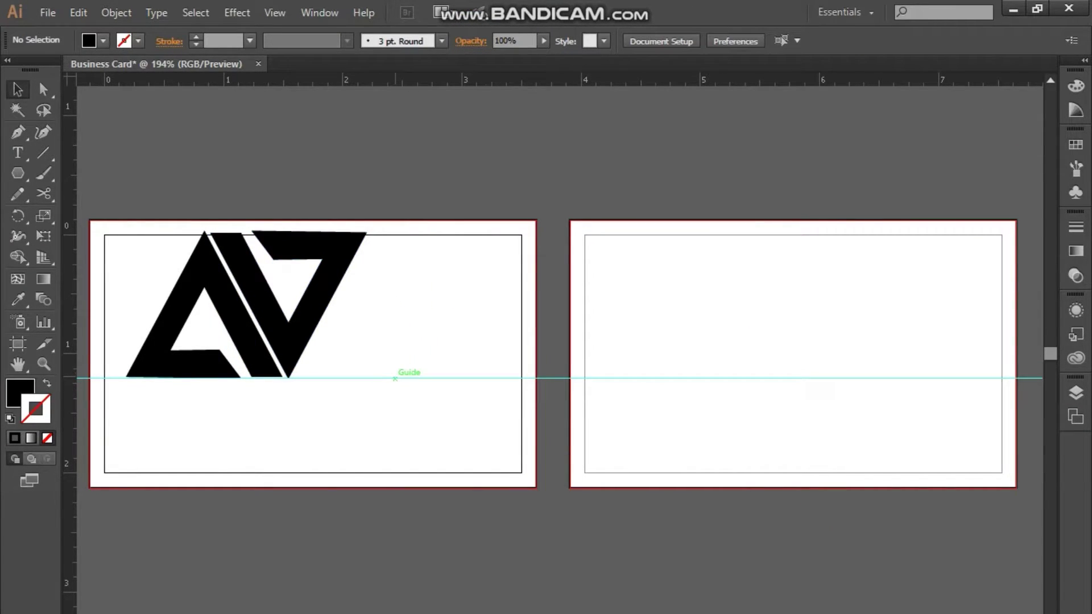
right_click(396, 378)
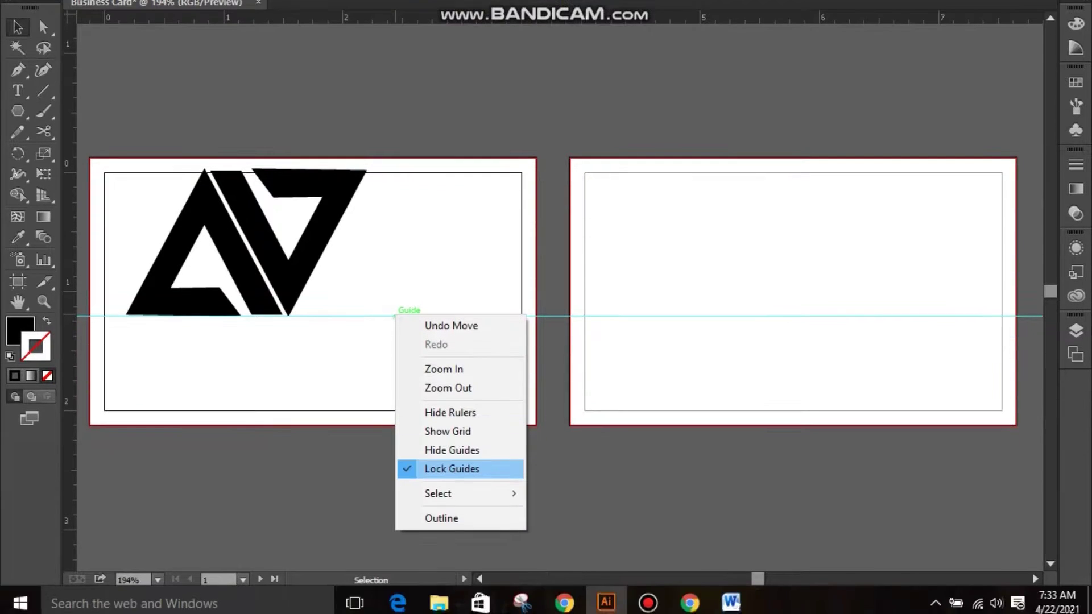
left_click(449, 529)
left_click_drag(367, 378, 207, 299)
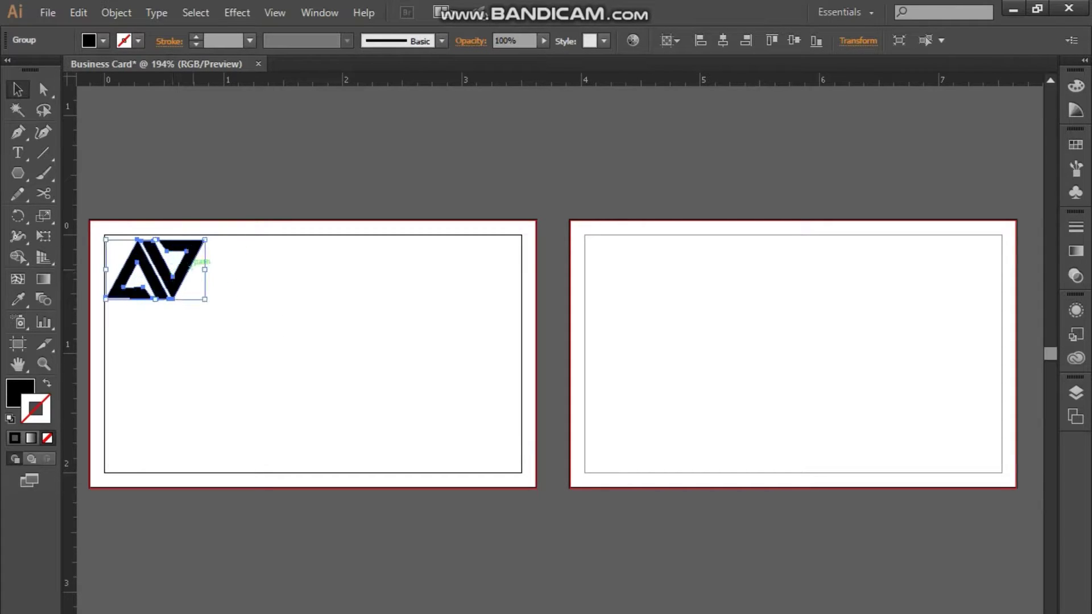
- Place two more copies of the logo along the top edge, nudging the last one right
left_click_drag(142, 265, 209, 261)
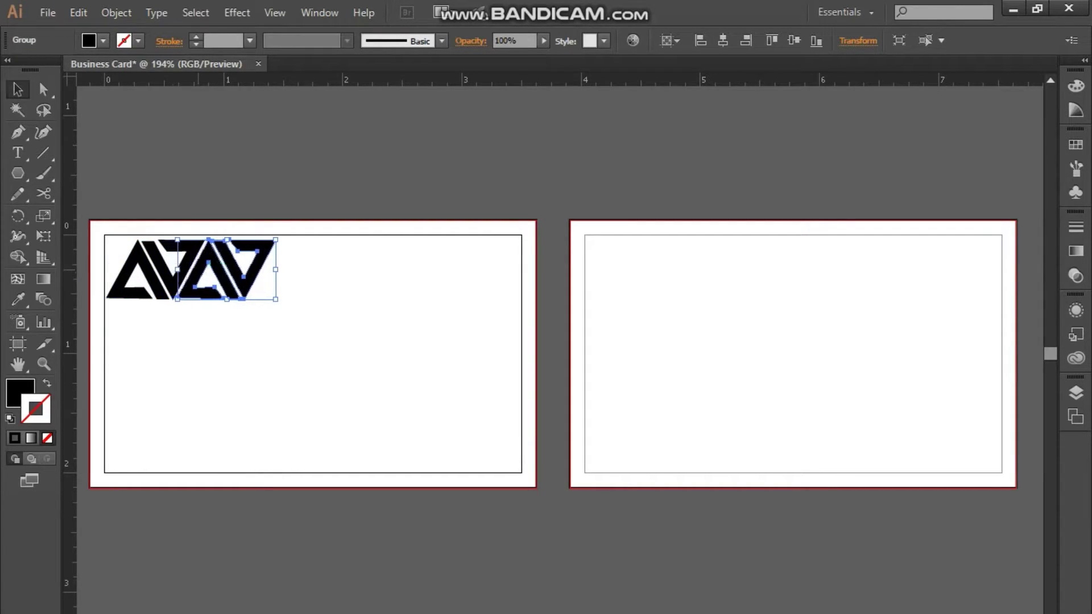
key("ctrl+shift+a")
mouse_move(260, 314)
left_mouse_down()
mouse_move(131, 261)
mouse_move(277, 267)
mouse_move(346, 286)
left_mouse_up()
key("ctrl+shift+a")
left_click(341, 273)
key("shift+Right")
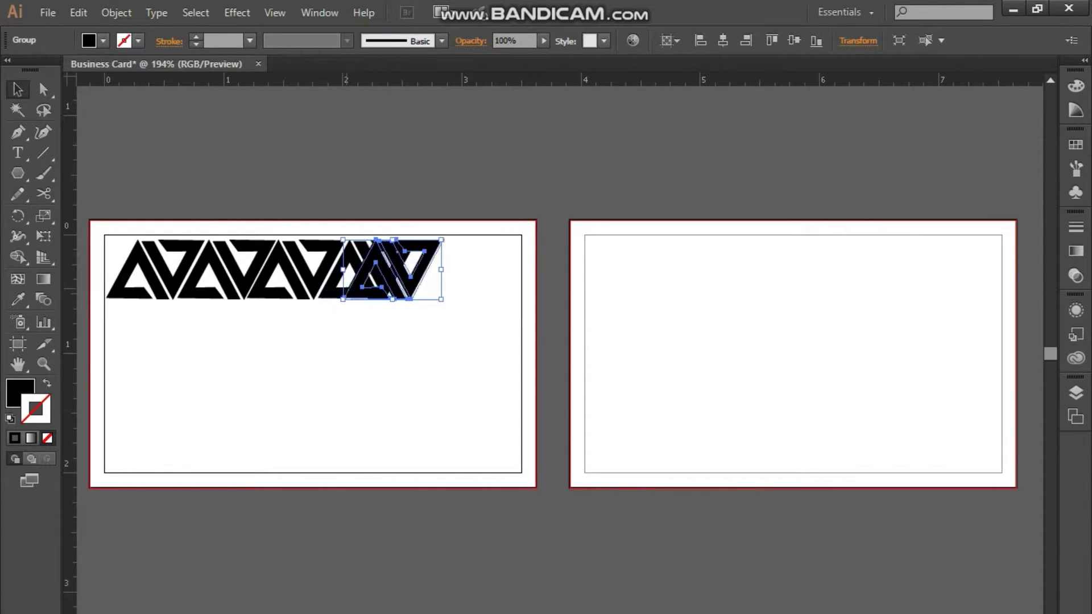
key("shift+Right")
key("shift+Right")
key("shift+Right")
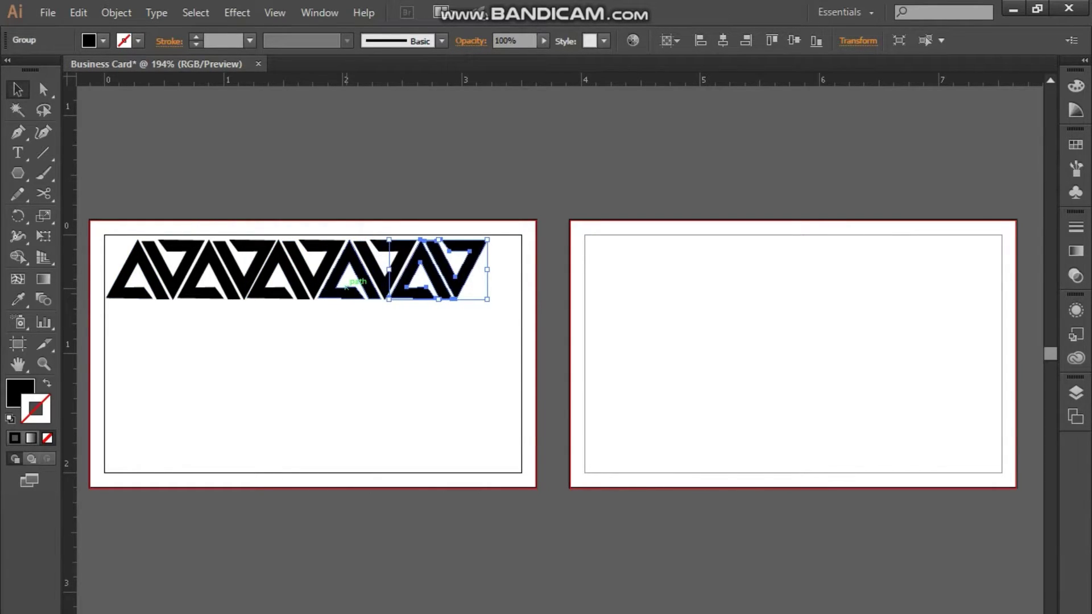
- Shift the logo row left past the card edge and extend it with two more pieces
left_click_drag(462, 319, 96, 297)
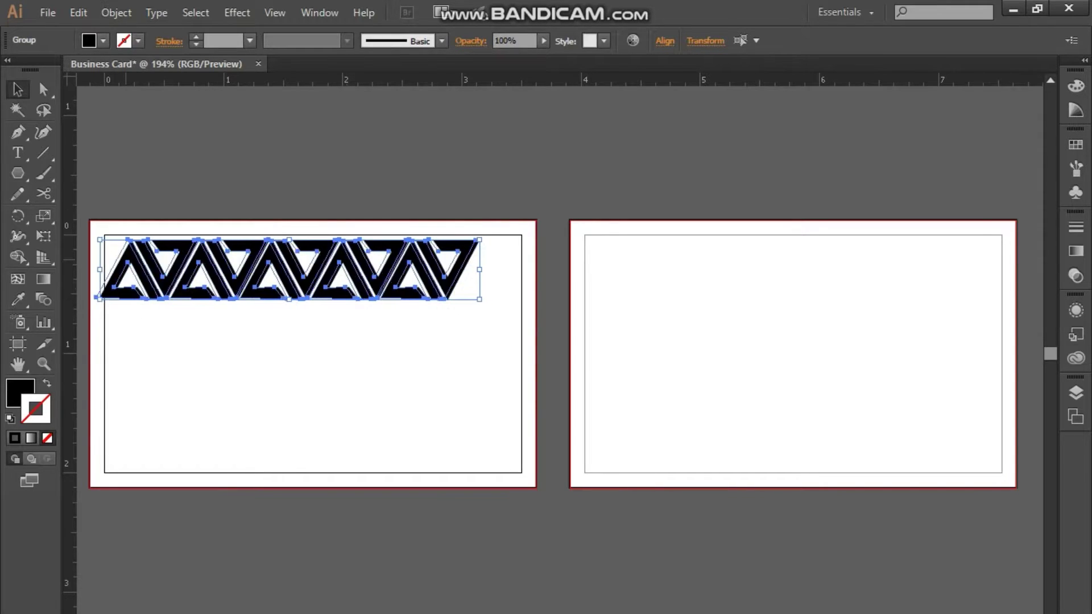
key("shift+Left")
key("shift+Left")
key("shift+Left")
key("shift+Left")
key("shift+Left")
key("ctrl+shift+a")
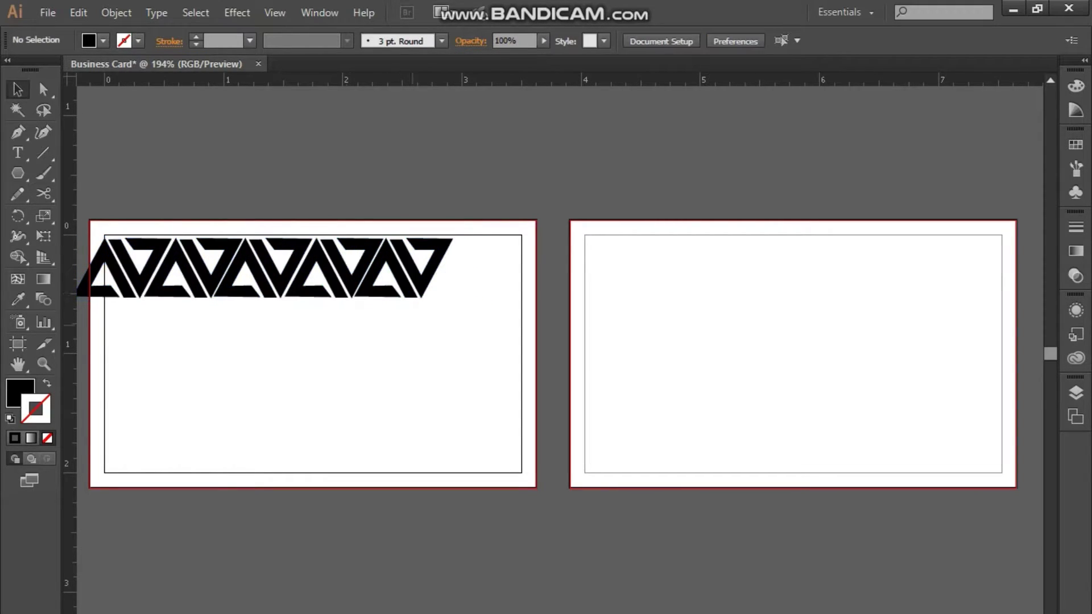
left_click_drag(341, 251, 343, 250)
mouse_move(437, 319)
left_mouse_down()
mouse_move(385, 293)
mouse_move(397, 263)
mouse_move(419, 262)
left_mouse_up()
key("ctrl+shift+a")
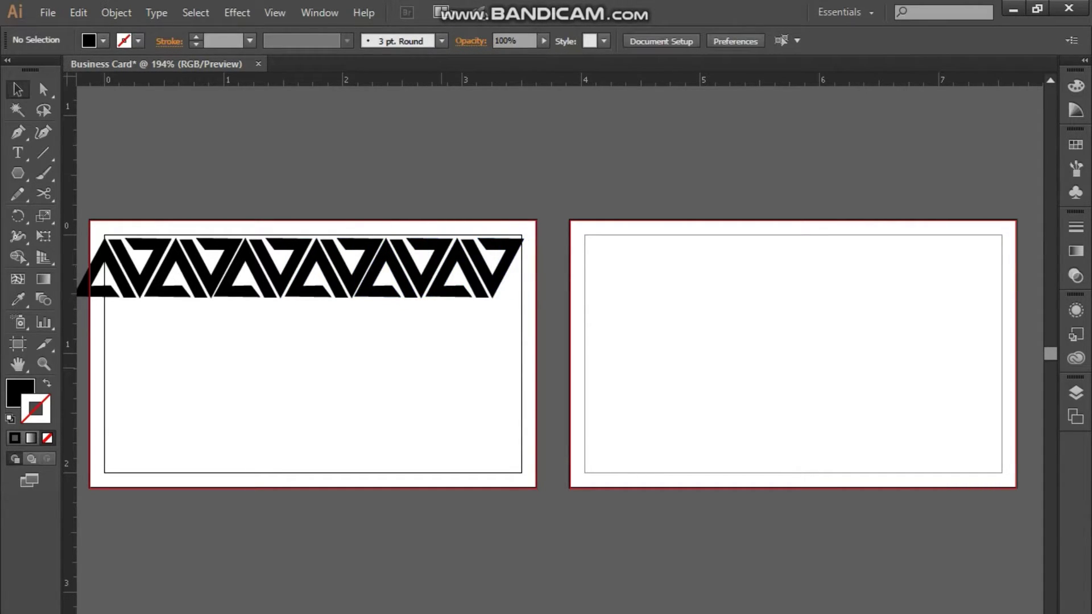
- Ungroup the end piece, copy pieces past the right card edge, and delete the extra one
right_click(508, 266)
left_click(569, 364)
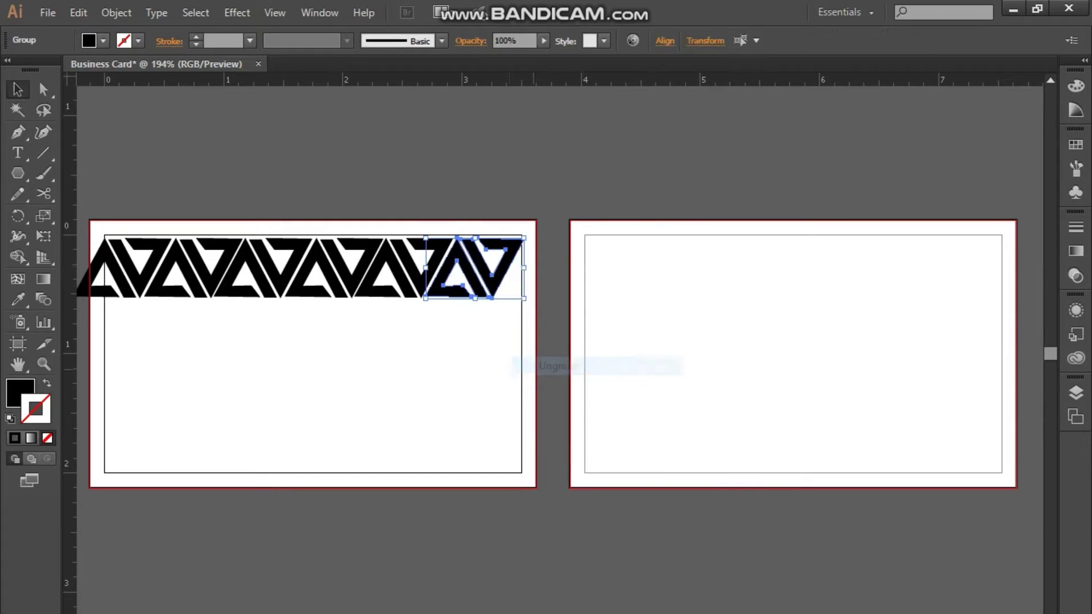
key("ctrl+shift+a")
left_click(492, 267)
left_click(455, 267, "shift")
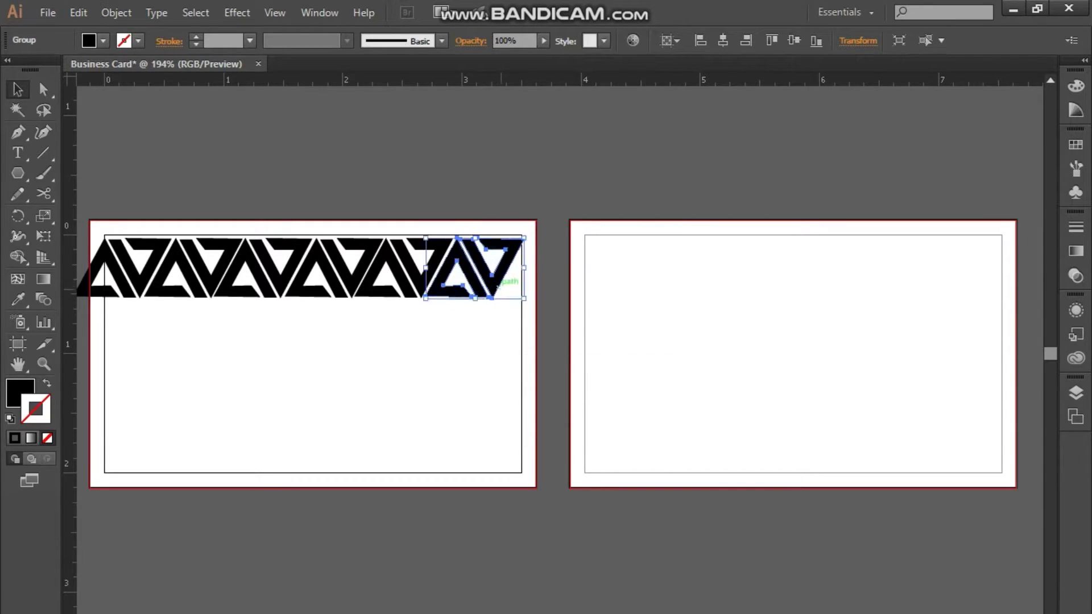
left_click_drag(500, 284, 571, 284)
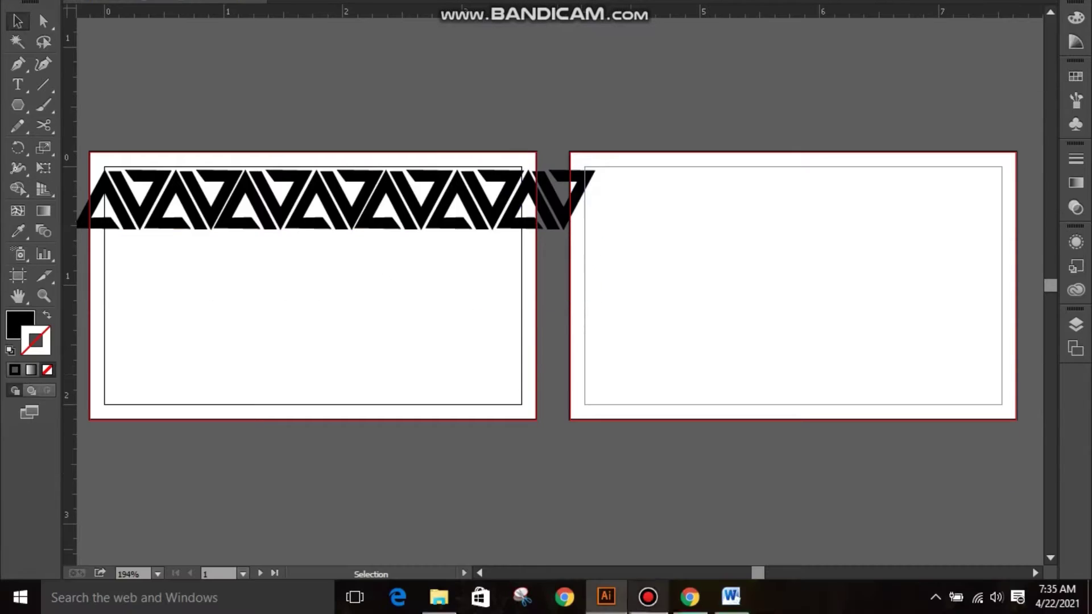
left_click(568, 182)
right_click(505, 176)
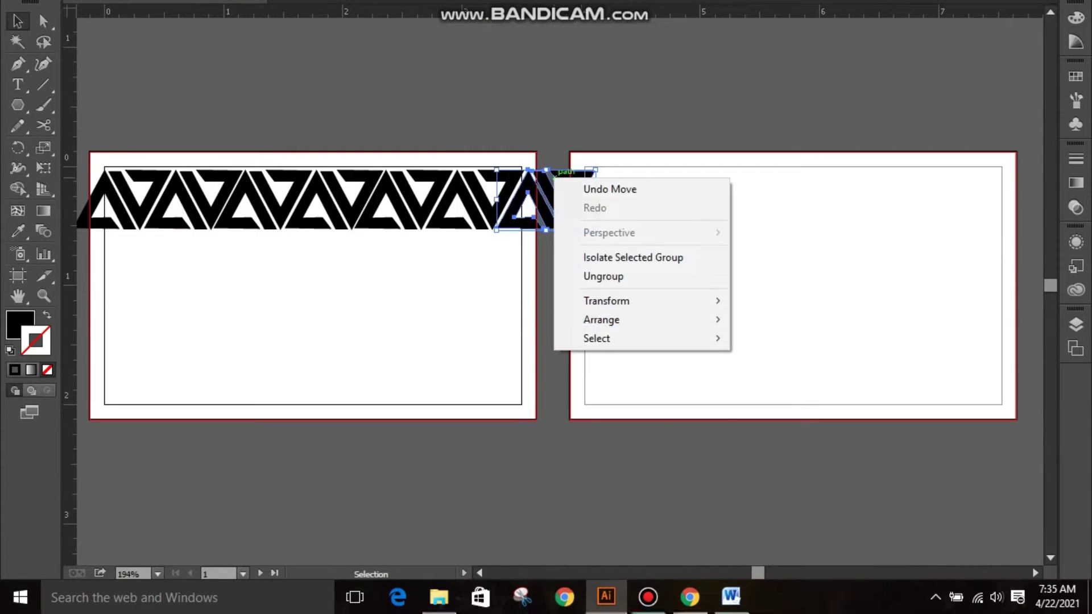
key("Escape")
key("Delete")
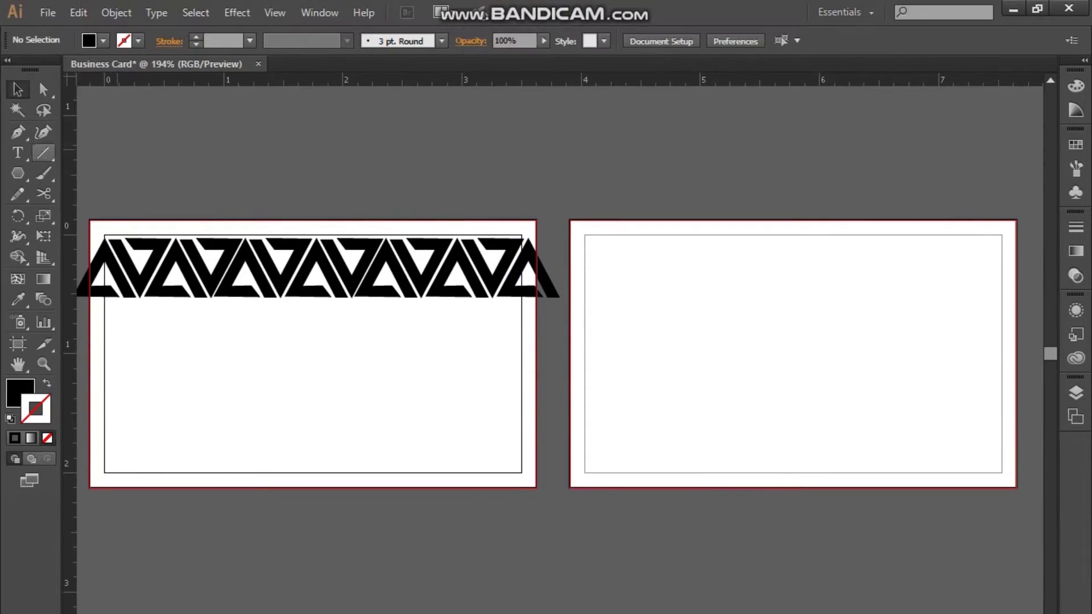
- Trim the overhanging piece at the right edge with a rectangle and Pathfinder Minus Front
left_click_drag(18, 173, 86, 173)
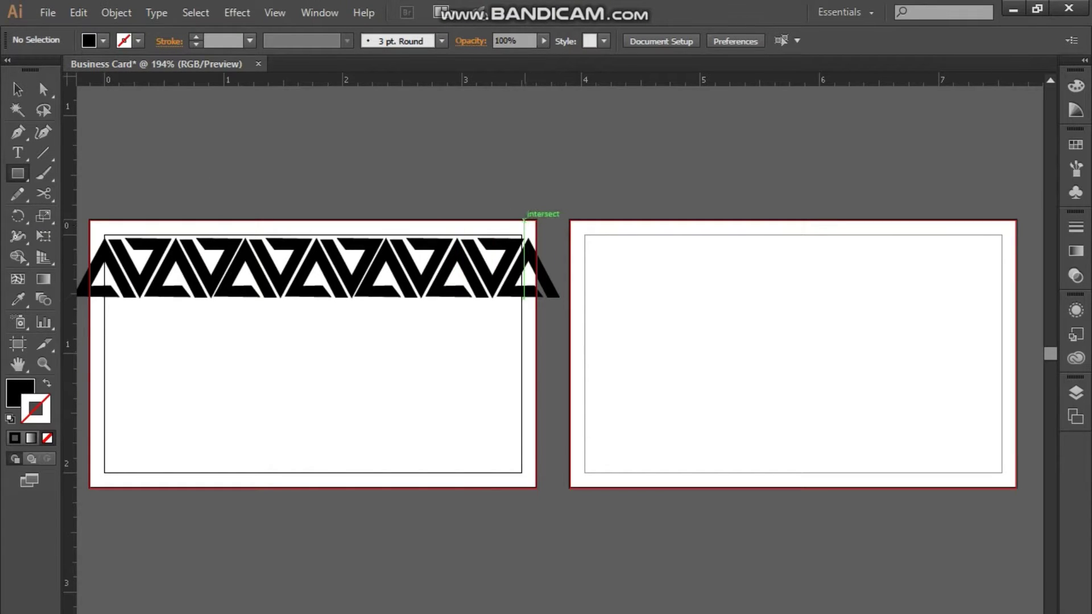
left_click_drag(523, 220, 595, 419)
left_click(319, 12)
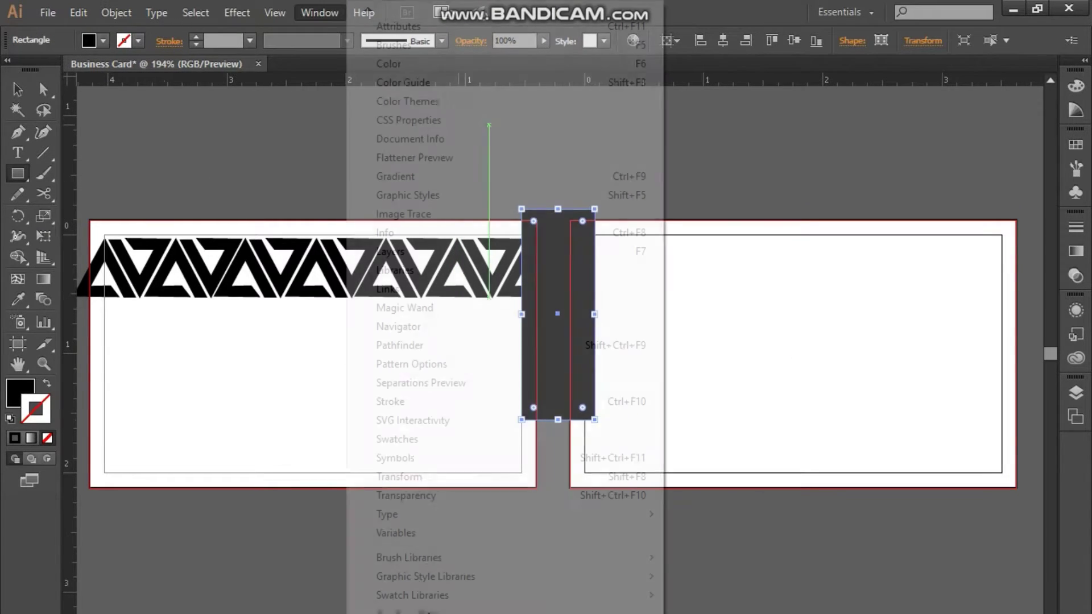
left_click(400, 345)
key("v")
left_click(509, 273, "shift")
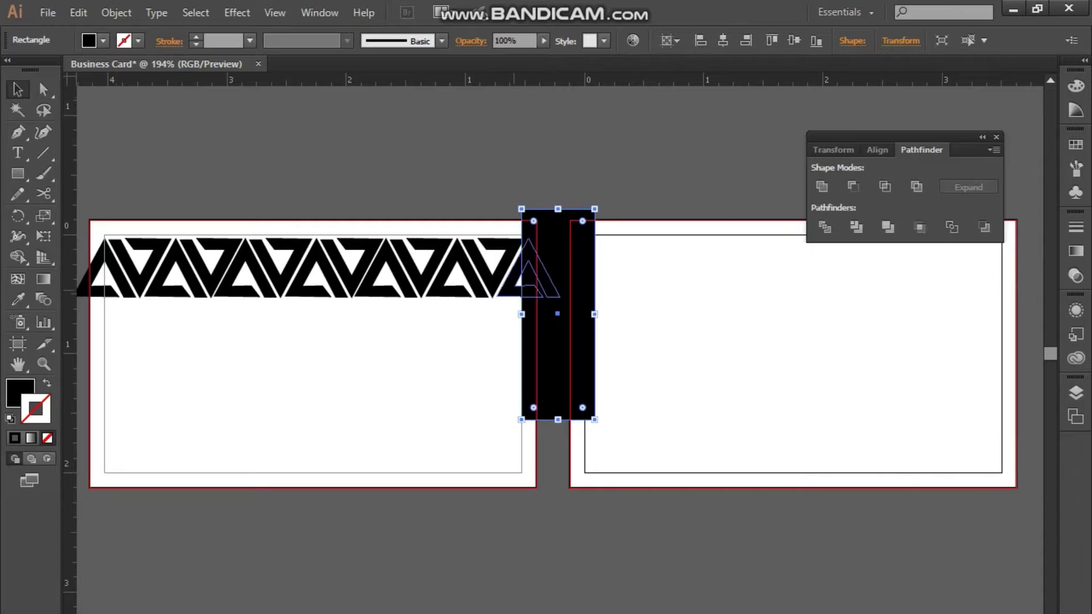
left_click(853, 186)
left_click(792, 354)
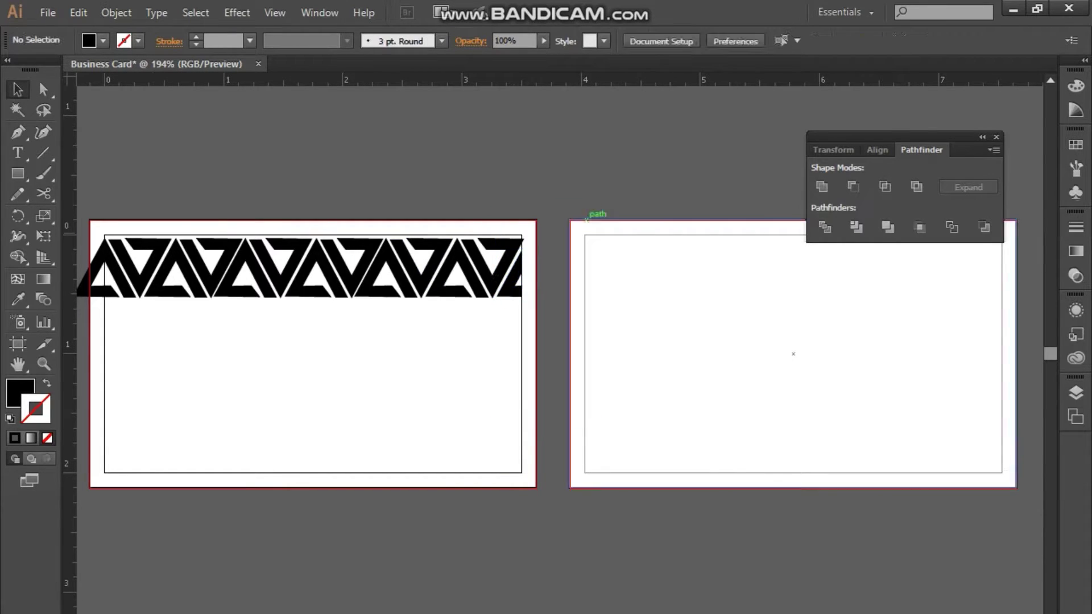
key("f")
key("f")
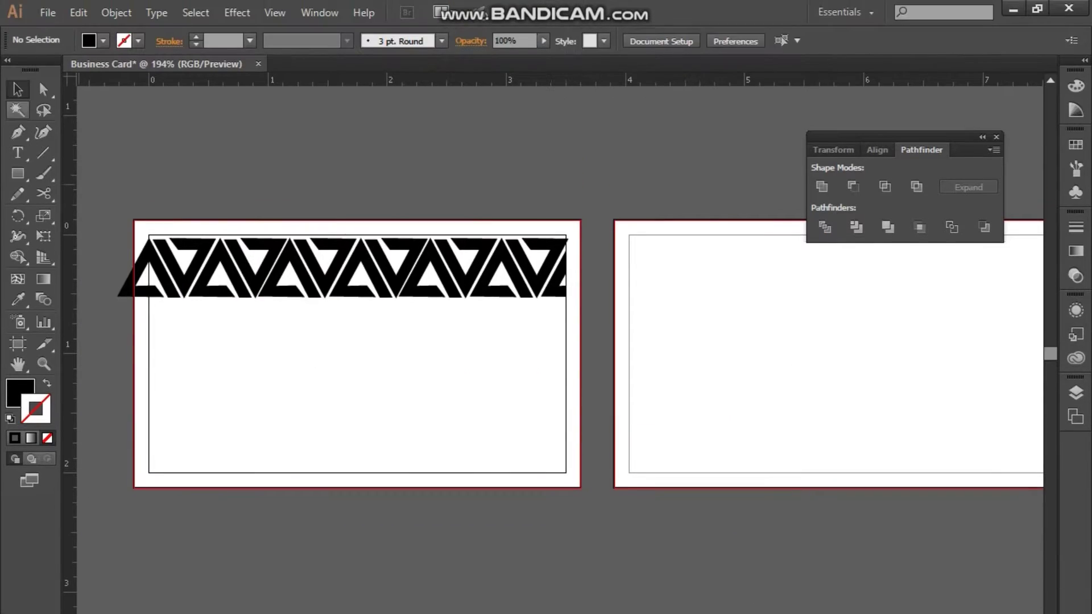
- Trim the leftmost triangle flush with the card's left edge using Minus Front
mouse_move(94, 203)
left_mouse_down()
mouse_move(149, 315)
mouse_move(149, 396)
left_mouse_up()
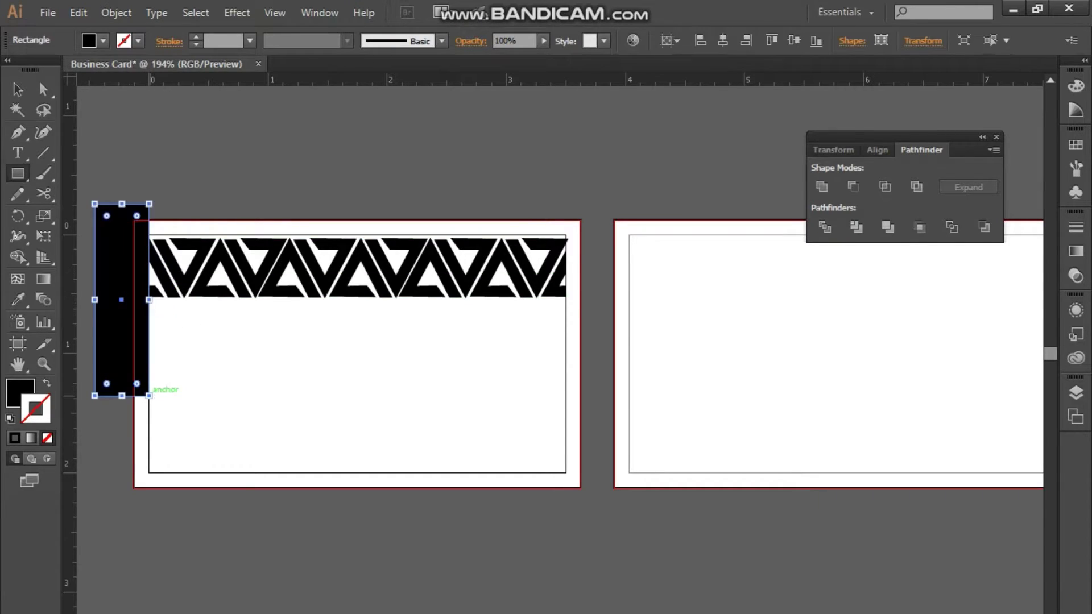
key("v")
left_click(162, 268, "shift")
left_click(852, 186)
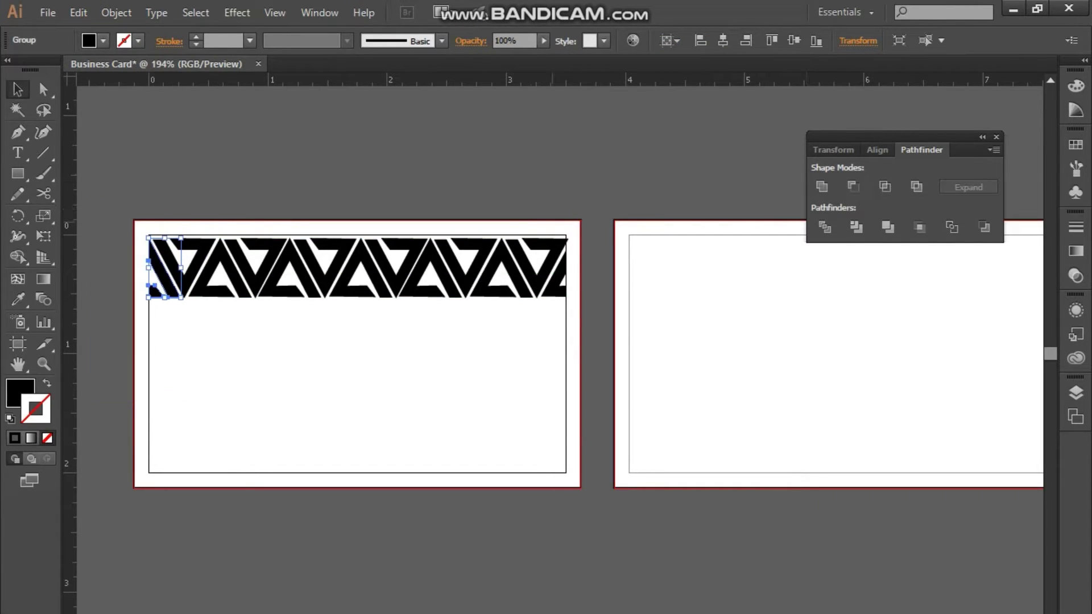
key("ctrl+shift+a")
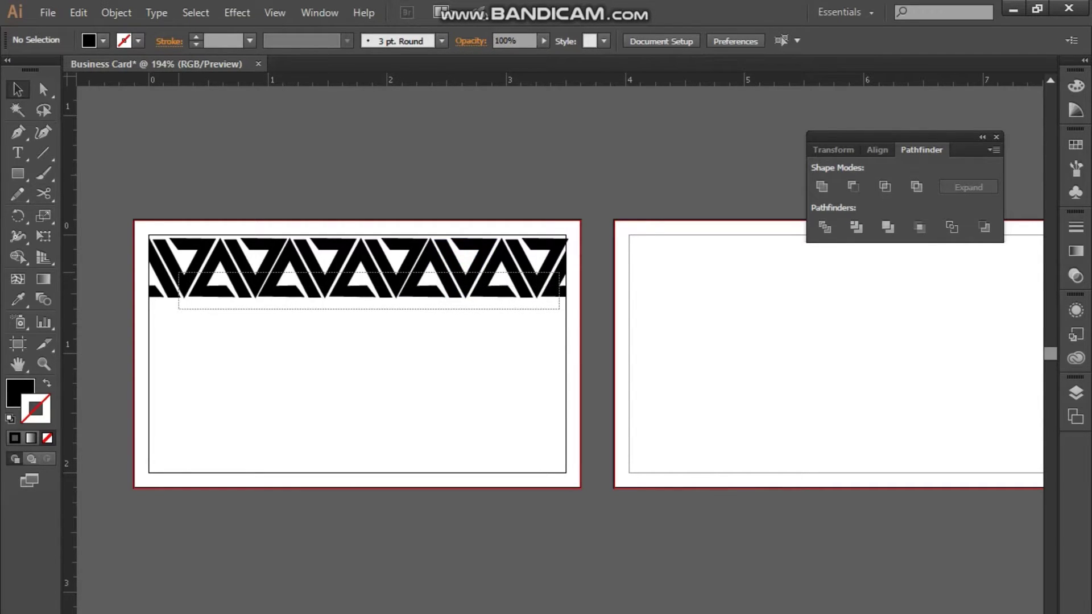
- Group all the triangle pieces into a single band
left_click_drag(153, 259, 152, 254)
right_click(156, 255)
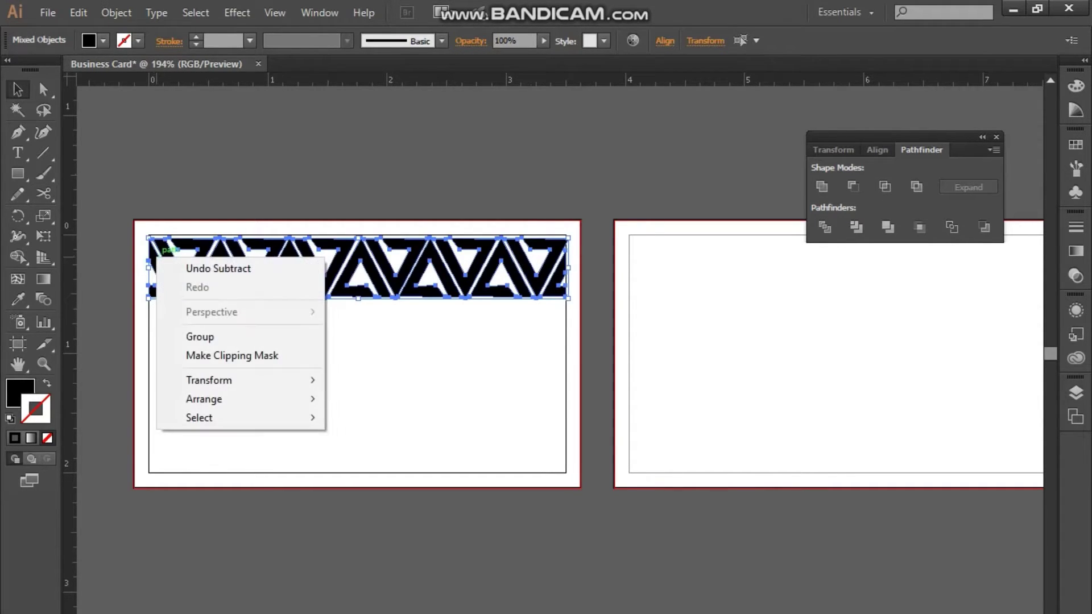
left_click(171, 337)
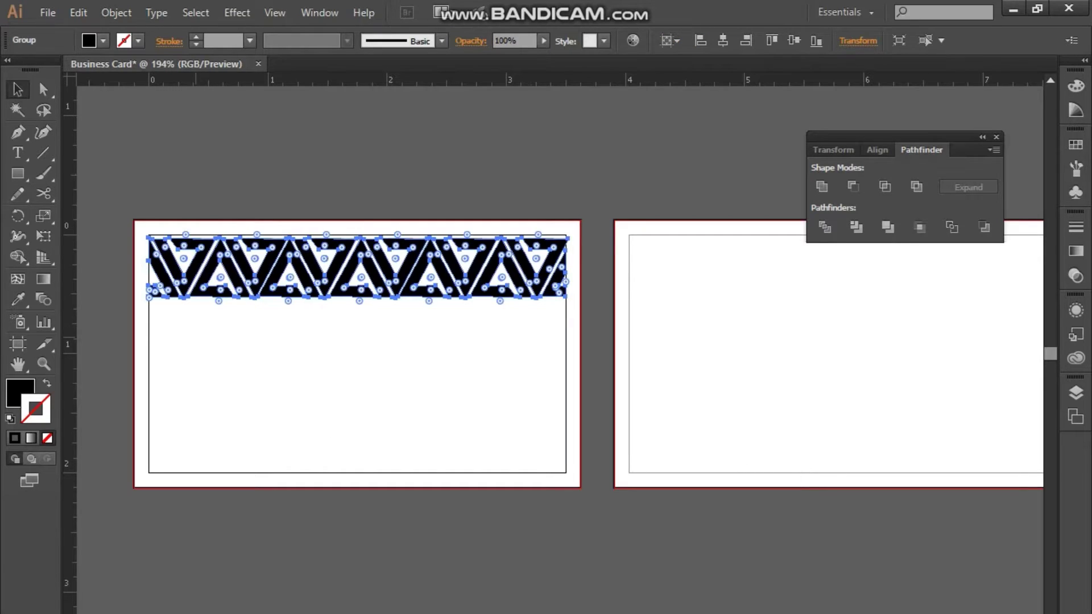
- Copy the triangle band downward into four stacked rows tiling the front card
left_click_drag(195, 294, 195, 336)
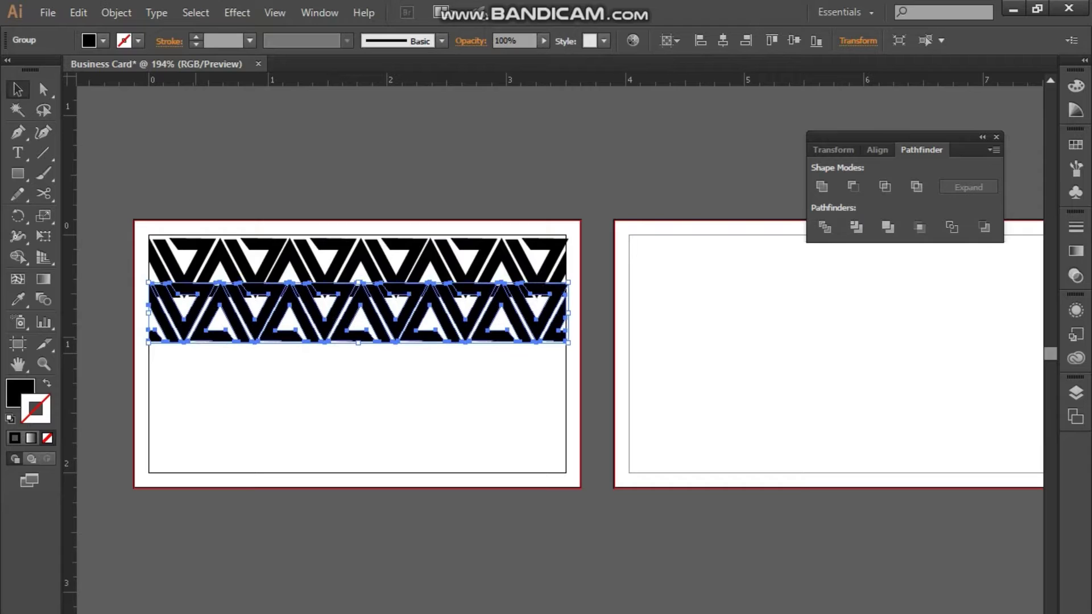
left_click_drag(195, 336, 195, 419)
left_click_drag(393, 330, 421, 401)
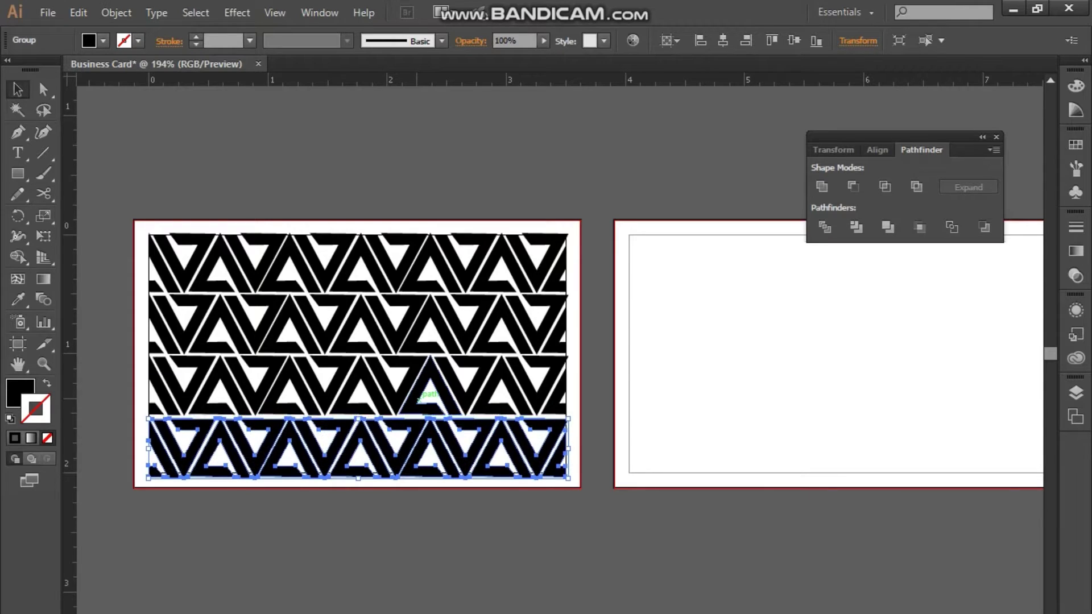
left_click_drag(420, 398, 420, 400)
left_click_drag(421, 385, 421, 392)
- Draw a black rectangle across the bottom of the front card
left_click(398, 324)
left_click(478, 282)
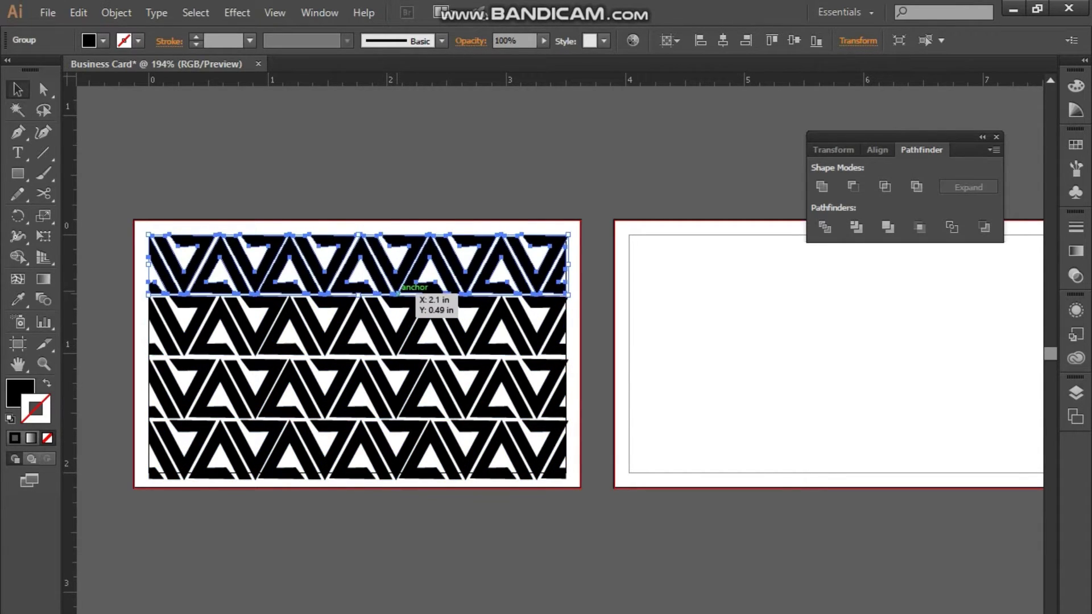
key("ctrl+shift+a")
key("m")
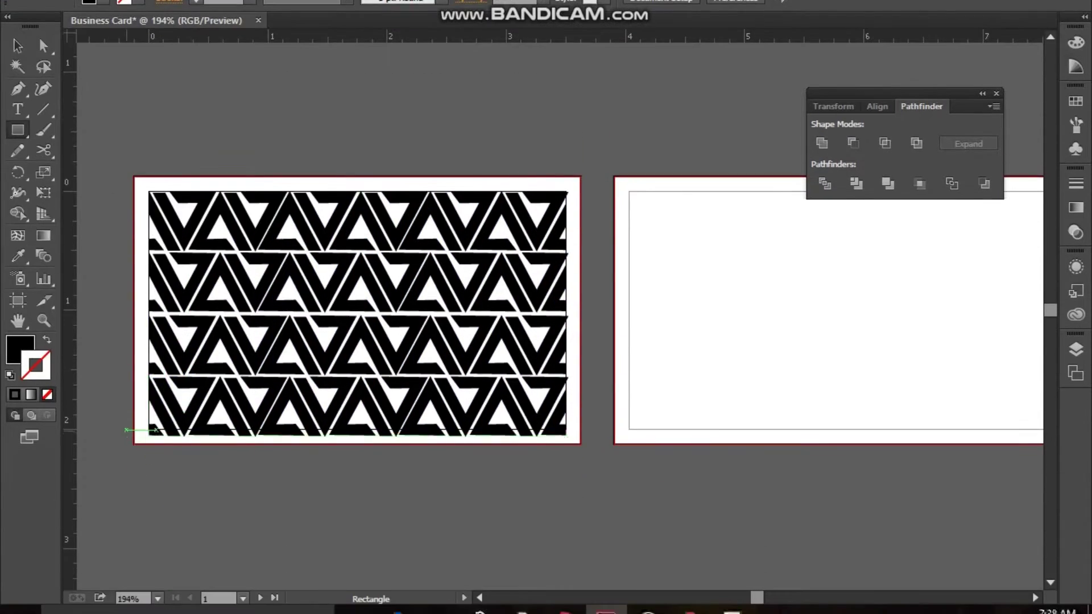
left_click_drag(125, 471, 580, 554)
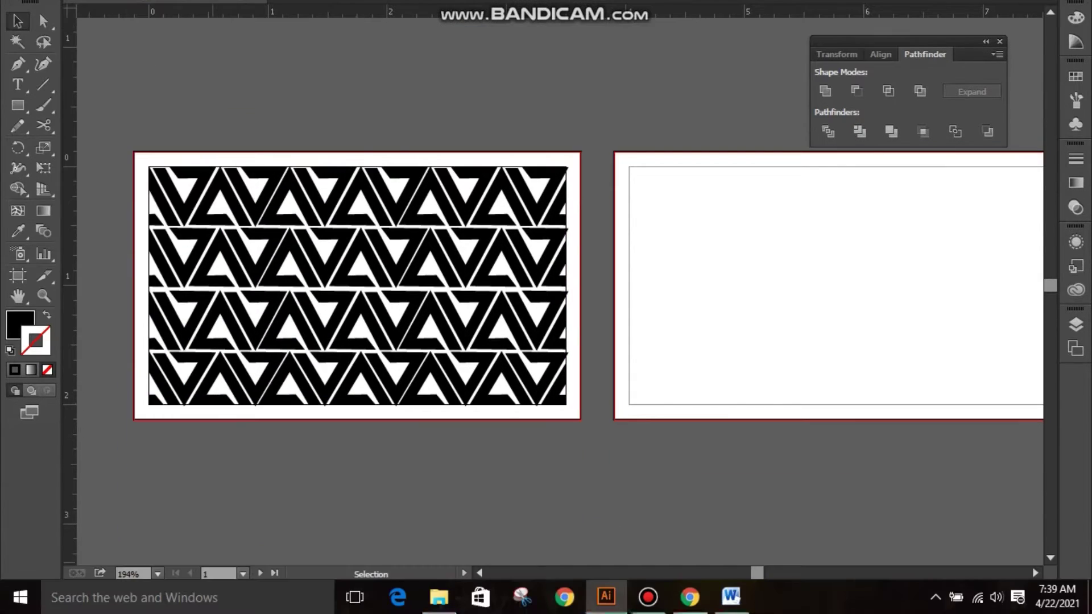
- Zoom to 150% and place a white-filled copy of one triangle above the front card
left_click(158, 574)
left_click(182, 327)
left_click_drag(297, 265, 316, 186)
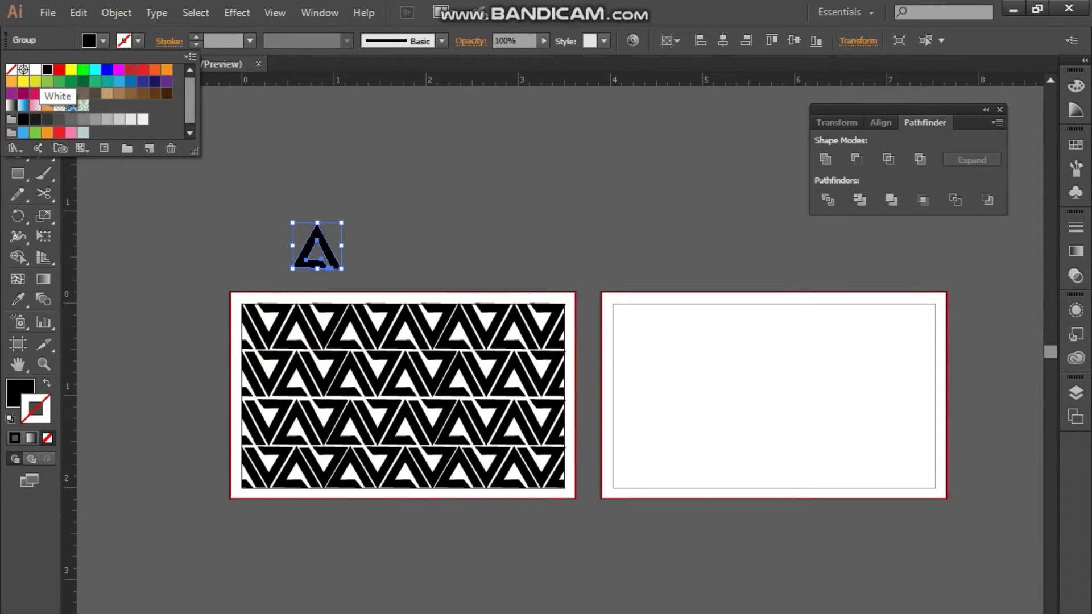
left_click(36, 71)
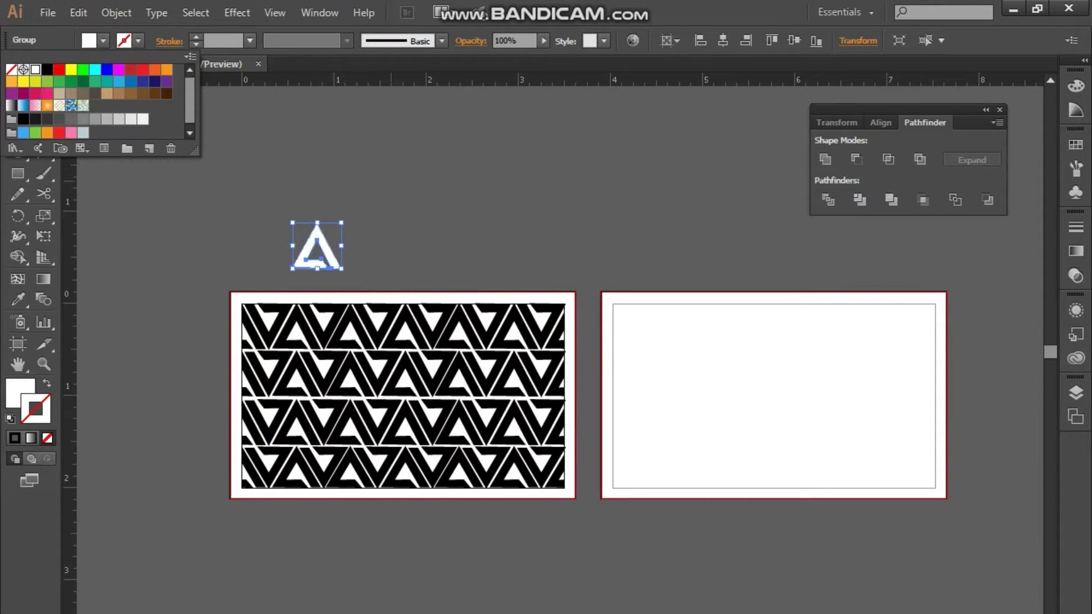
left_click(143, 227)
left_click(18, 174)
left_click(95, 215)
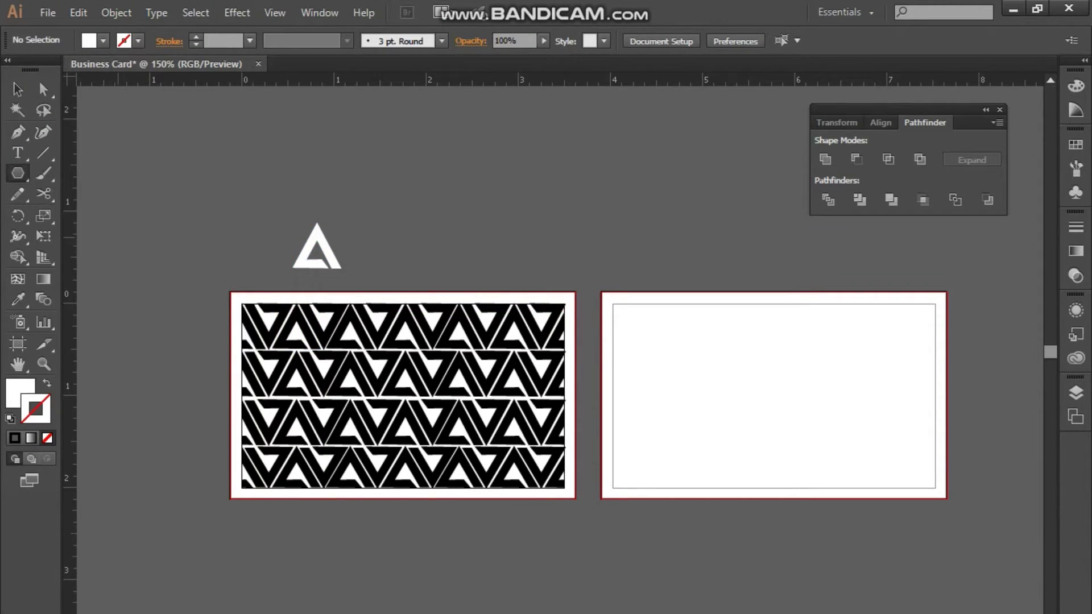
- Draw a 1.01 in black circle and move it to the centre of the front card
mouse_move(437, 248)
left_mouse_down()
mouse_move(484, 294)
mouse_move(402, 398)
left_mouse_up()
key("v")
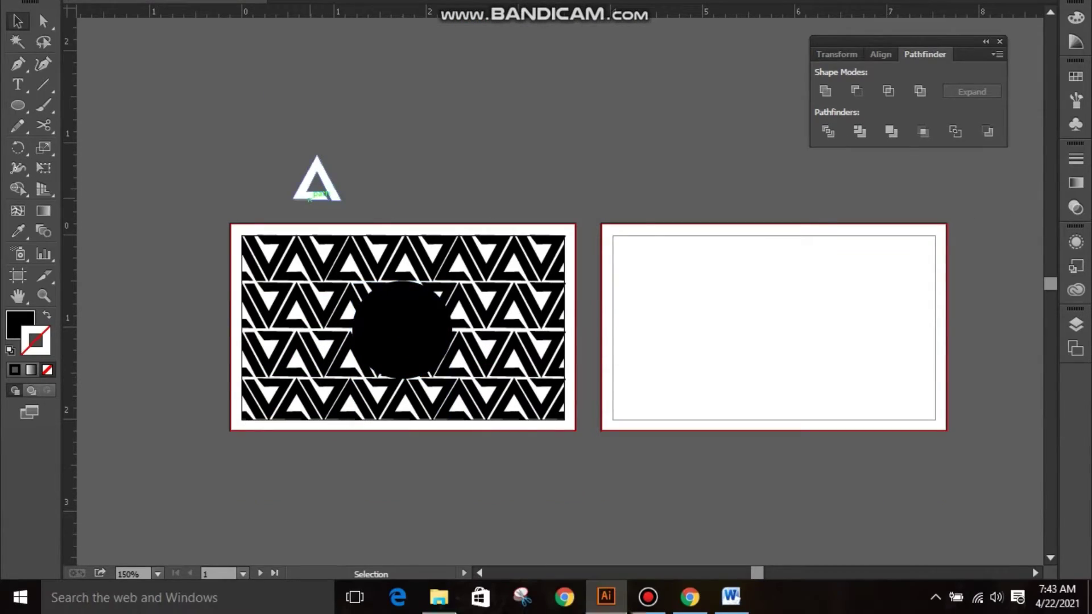
left_click_drag(317, 176, 402, 312)
- Ungroup the white triangle, nudge it onto the circle, and unlock all objects
right_click(390, 336)
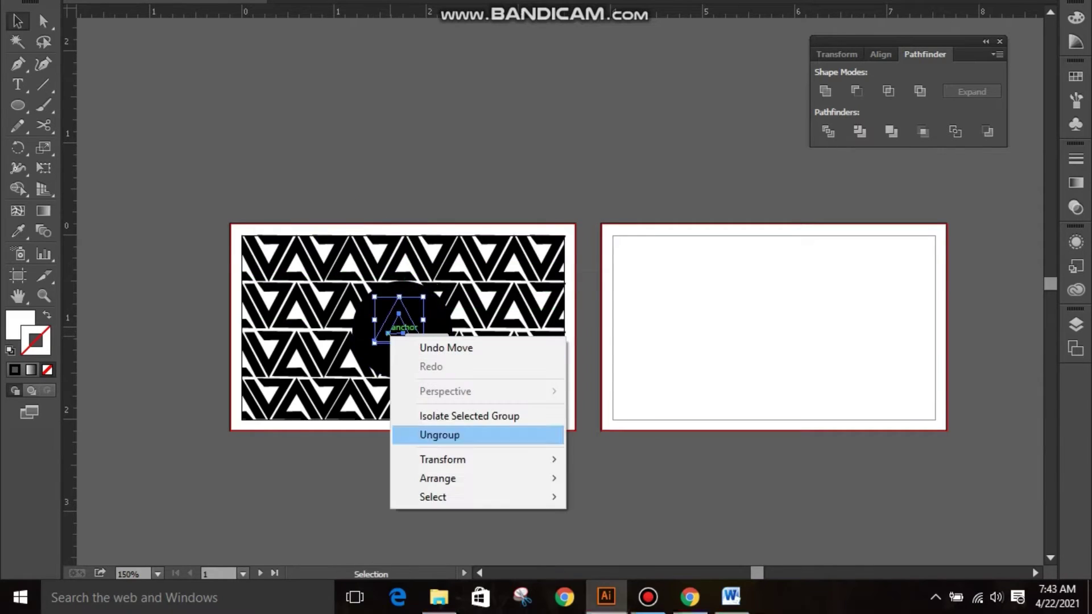
left_click(439, 434)
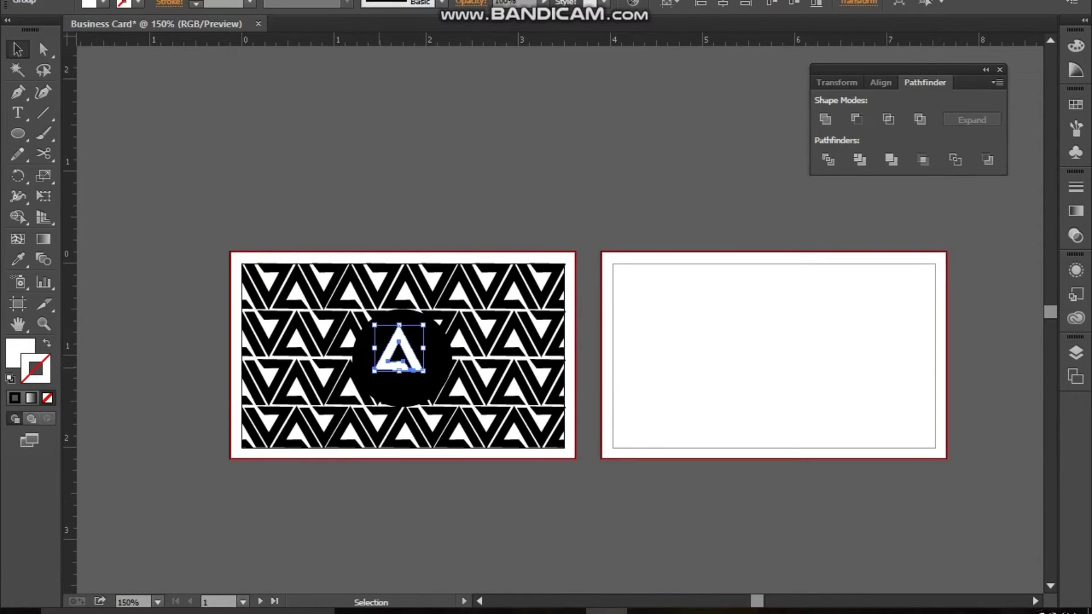
left_click_drag(397, 353, 397, 359)
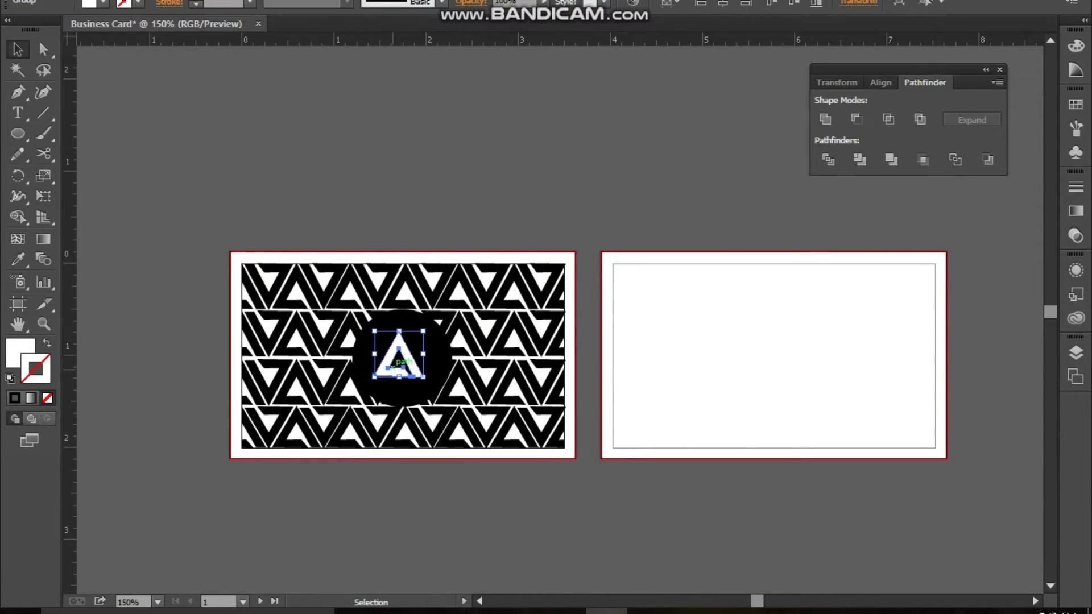
key("ctrl+shift+a")
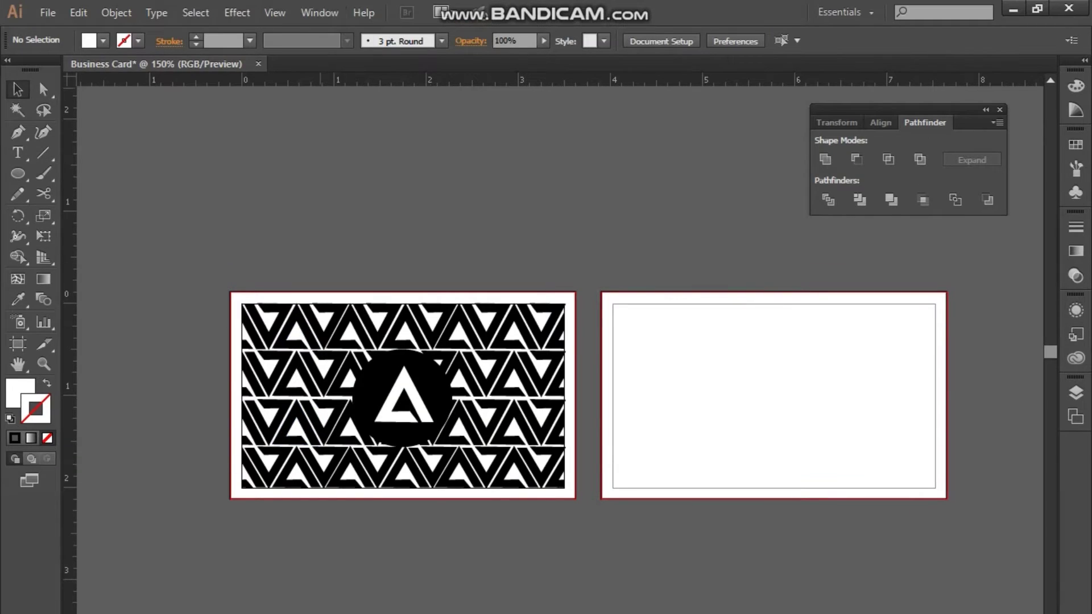
left_click(117, 12)
left_click(216, 129)
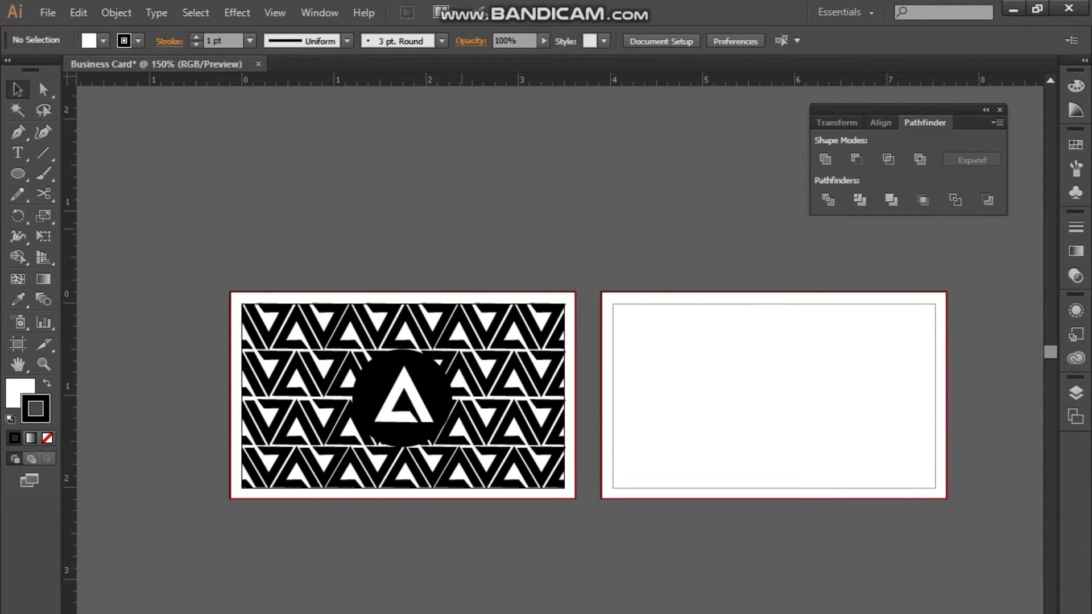
- Copy the triangle logo onto the back card, enlarging and positioning it
mouse_move(404, 399)
left_mouse_down()
mouse_move(657, 188)
mouse_move(732, 435)
left_mouse_up()
left_click_drag(731, 368, 732, 360)
left_click_drag(706, 310, 708, 313)
left_click_drag(733, 350, 743, 359)
left_click(825, 398)
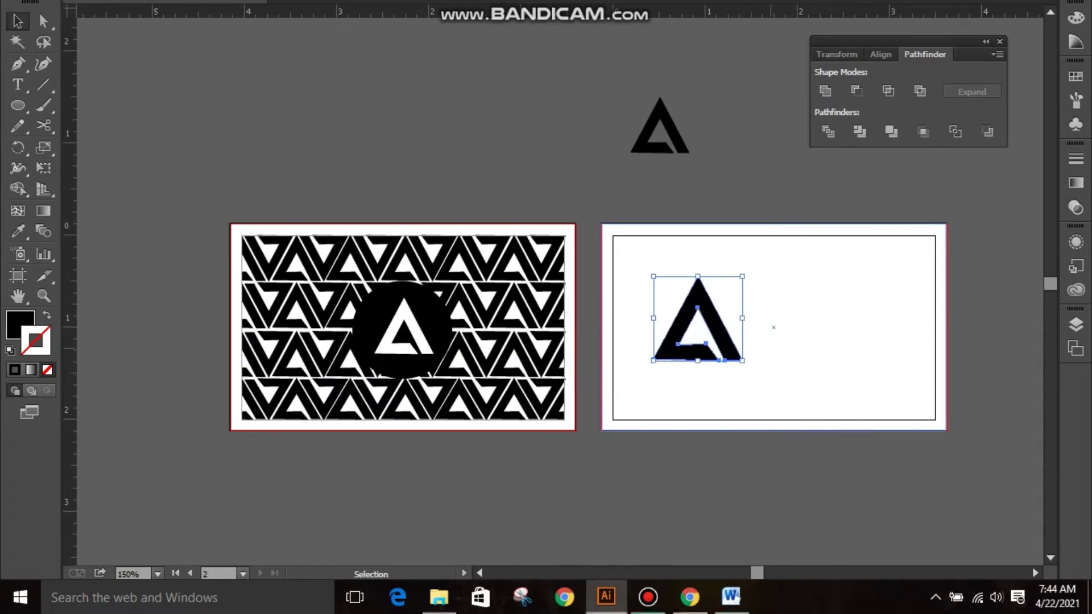
- Place the social and contact icons beside the logo and scale the icon group down
left_click(47, 13)
left_click(72, 285)
left_click(758, 592)
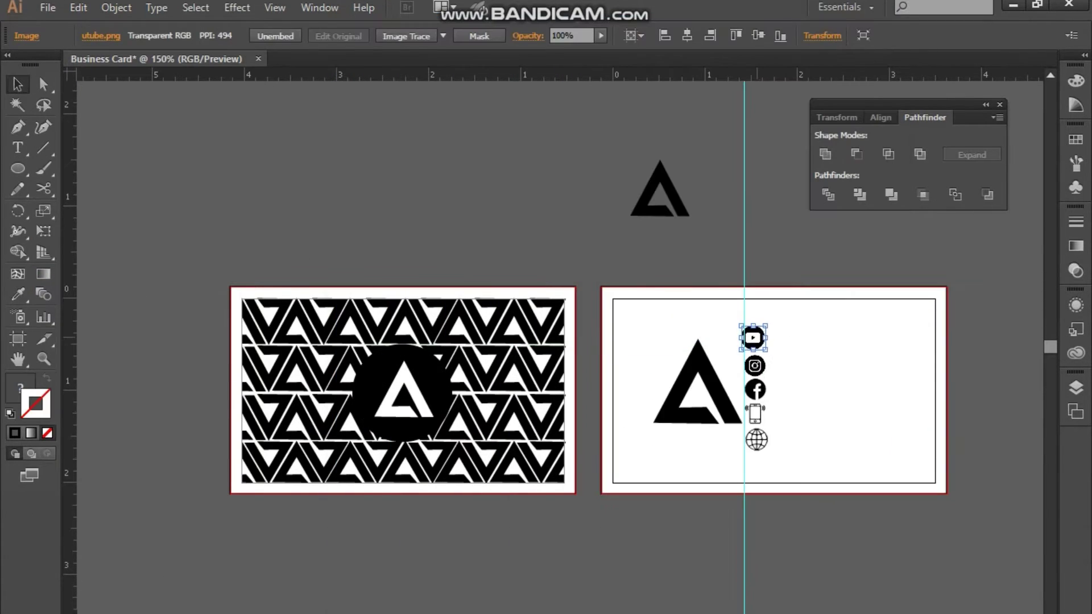
left_click(755, 366)
left_click_drag(773, 327, 769, 327)
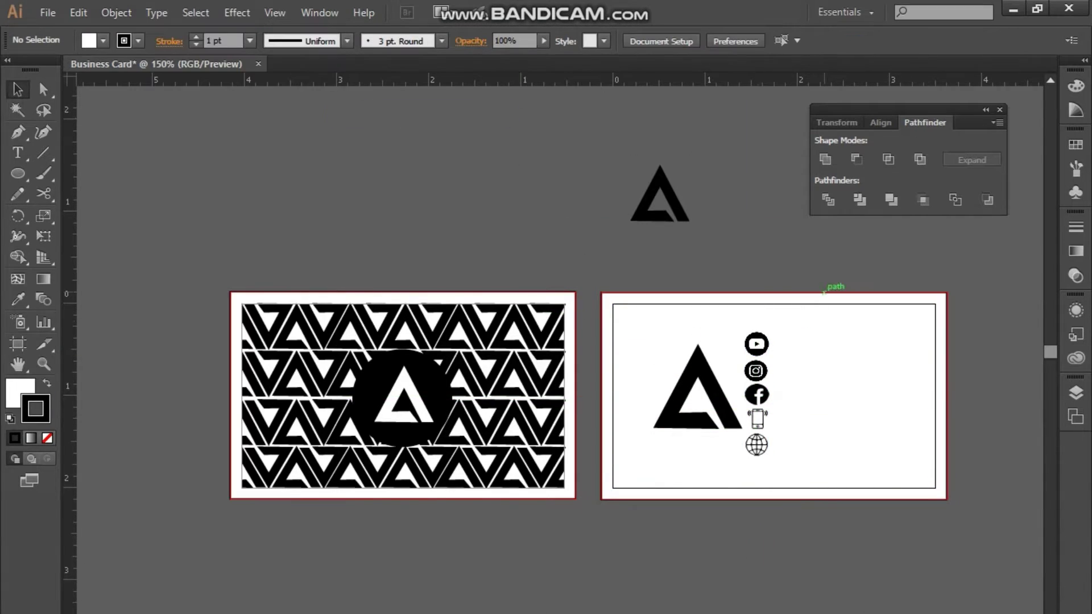
left_click(757, 377)
left_click_drag(756, 278, 758, 307)
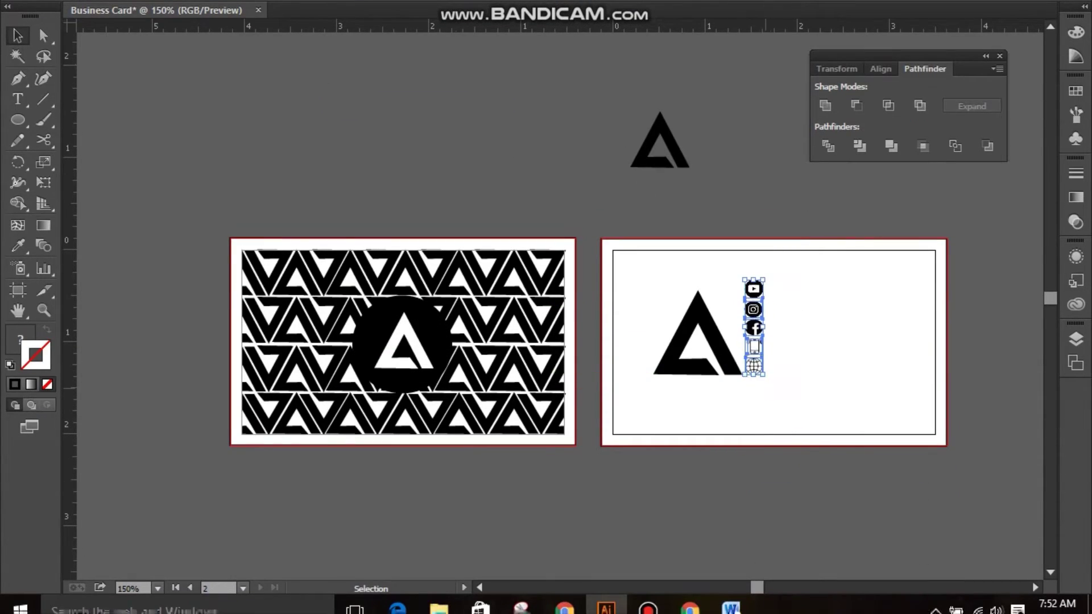
- Draw a black spacing rectangle at the back card's top-left and copy it to the lower-left
left_click(697, 341)
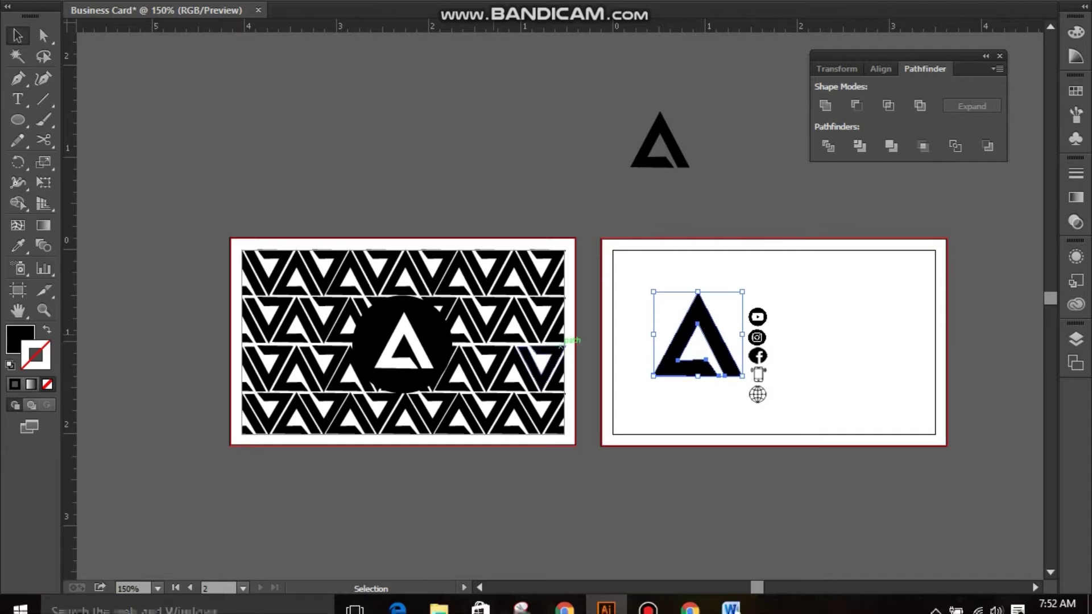
key("f")
left_click_drag(534, 228, 676, 291)
left_click_drag(606, 260, 685, 337)
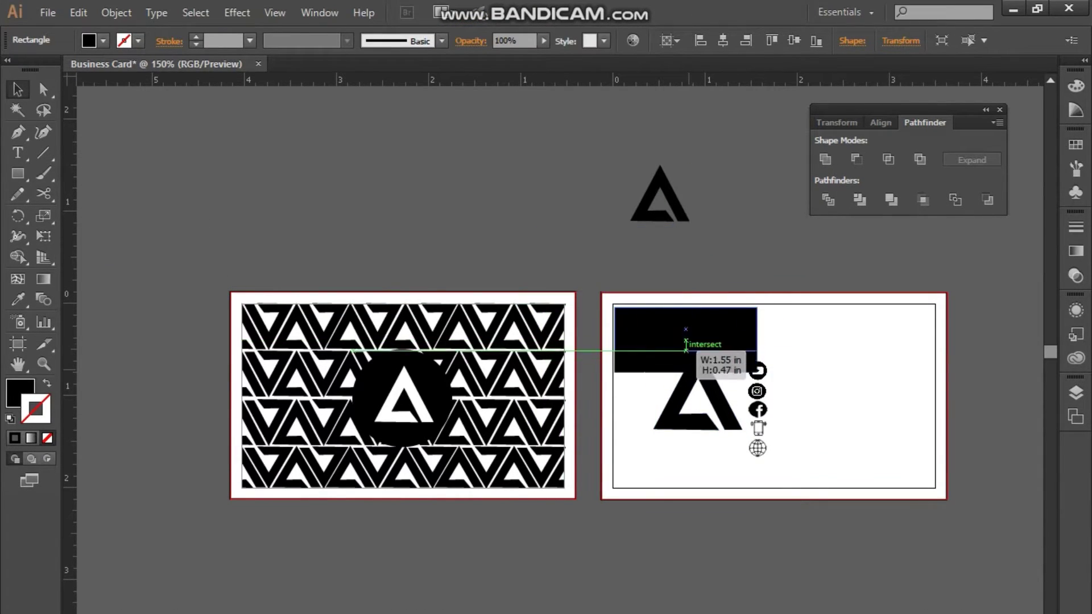
left_click(695, 389)
left_click(685, 325)
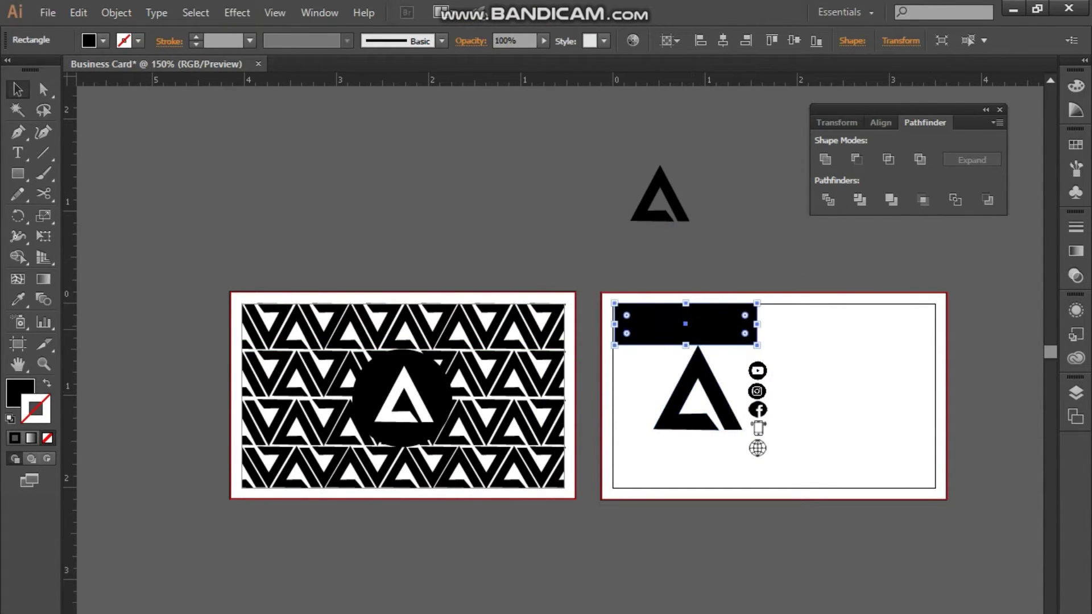
left_click_drag(685, 314, 677, 455)
- Enlarge the logo to fit between the spacing rectangles, then delete the rectangles
left_click_drag(653, 381, 647, 386)
left_click(677, 455)
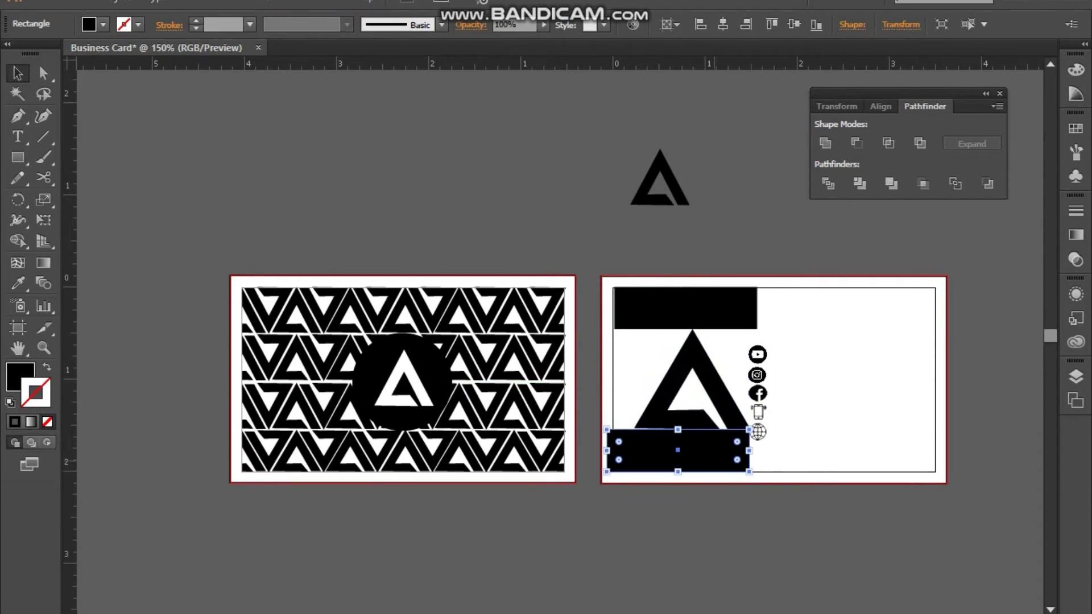
key("Delete")
left_click(688, 387)
left_click(853, 541)
key("t")
type("REAL BUILDERS")
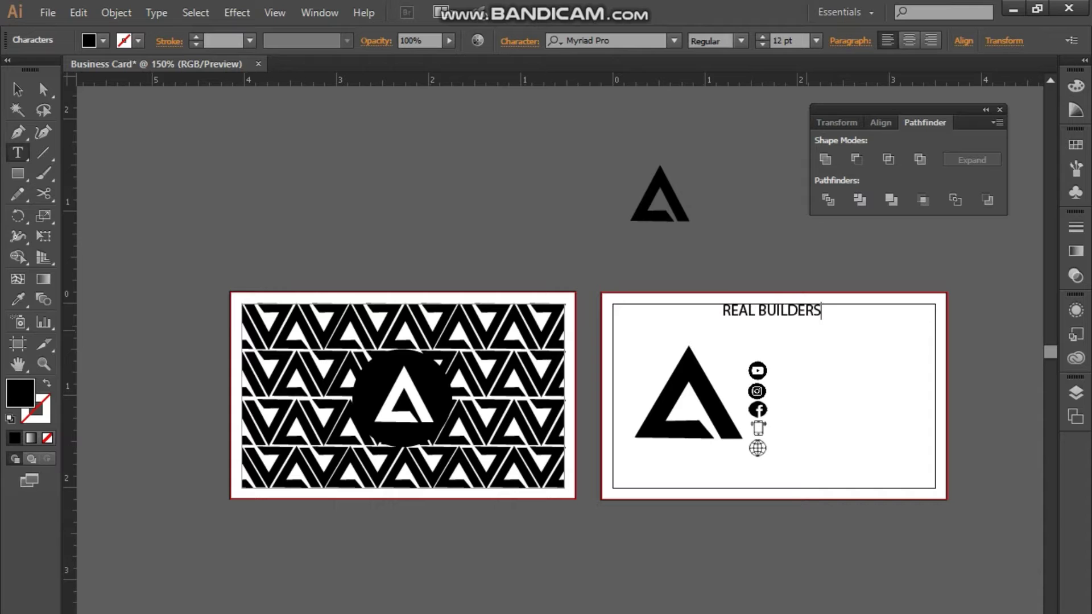
- Set the REAL BUILDERS title in Montserrat Bold, enlarge it and move it down-right
type("mont")
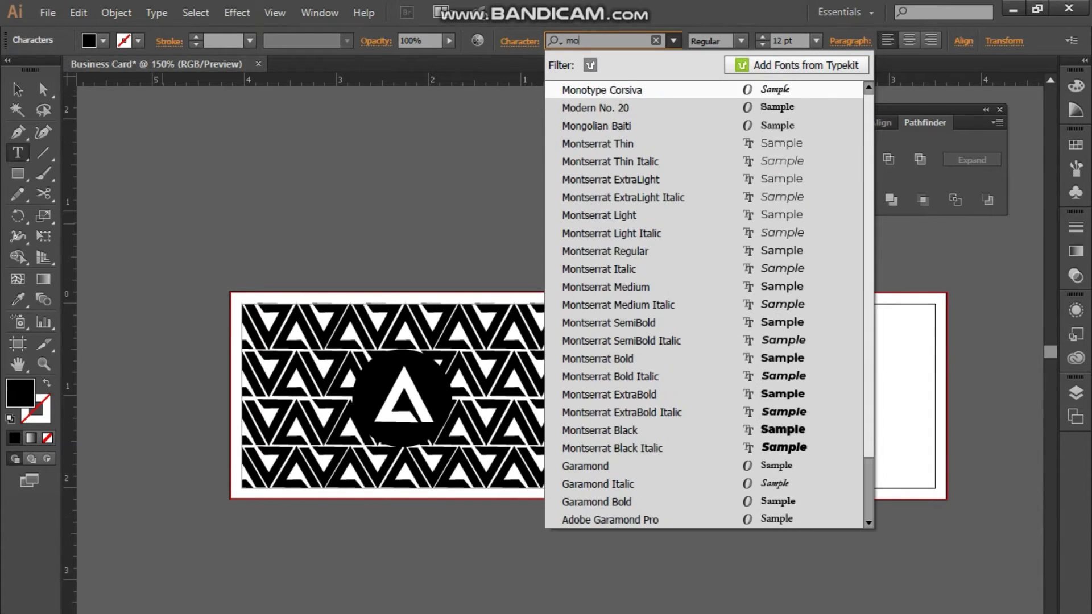
key("Return")
key("Escape")
left_click_drag(852, 320, 888, 338)
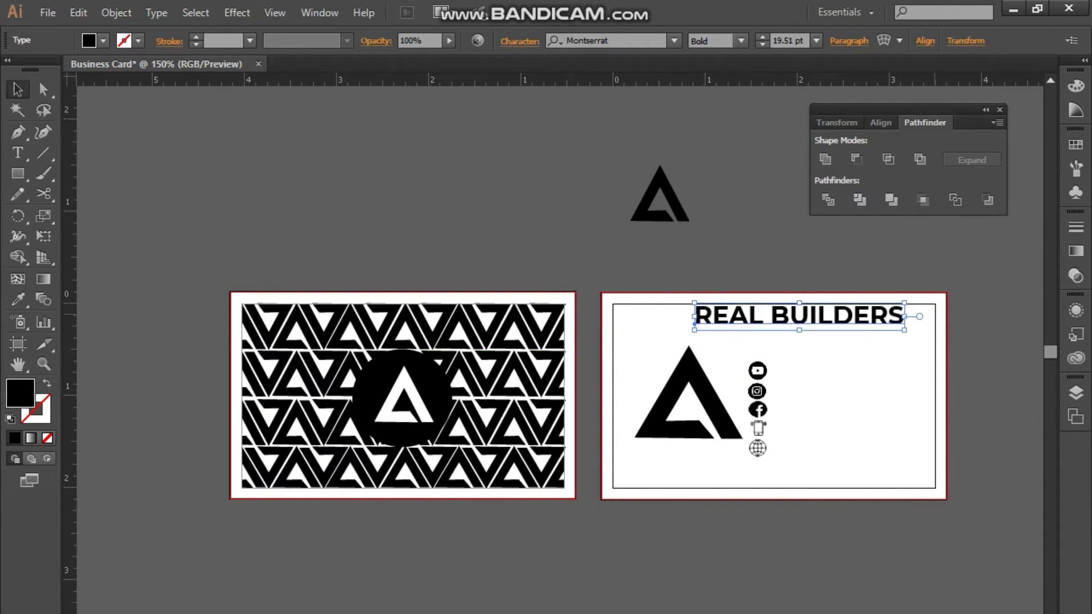
key("ctrl+shift+a")
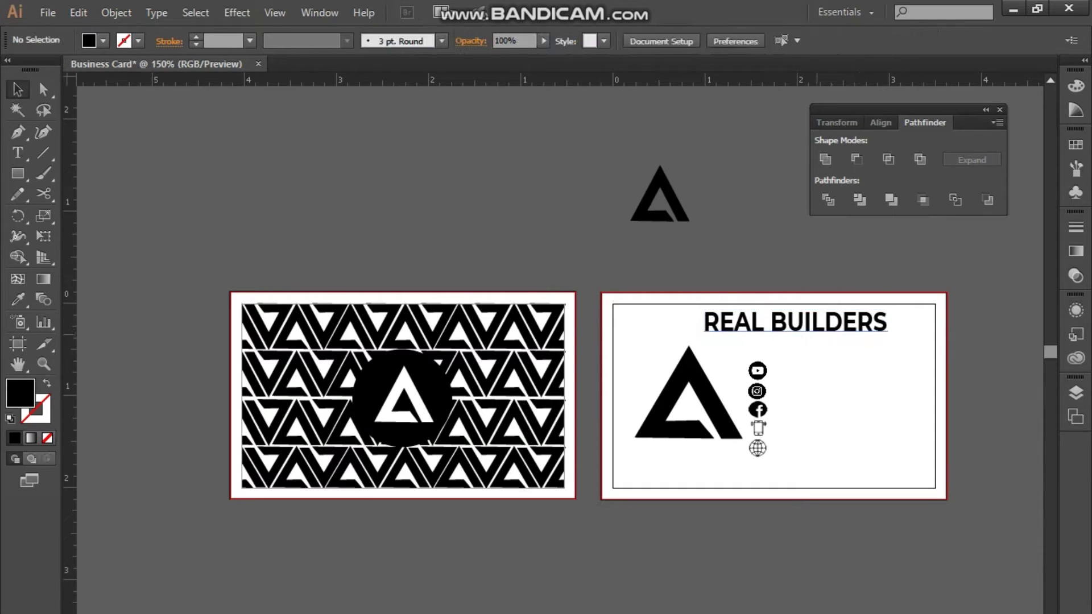
mouse_move(830, 326)
left_mouse_down()
mouse_move(843, 341)
mouse_move(857, 336)
left_mouse_up()
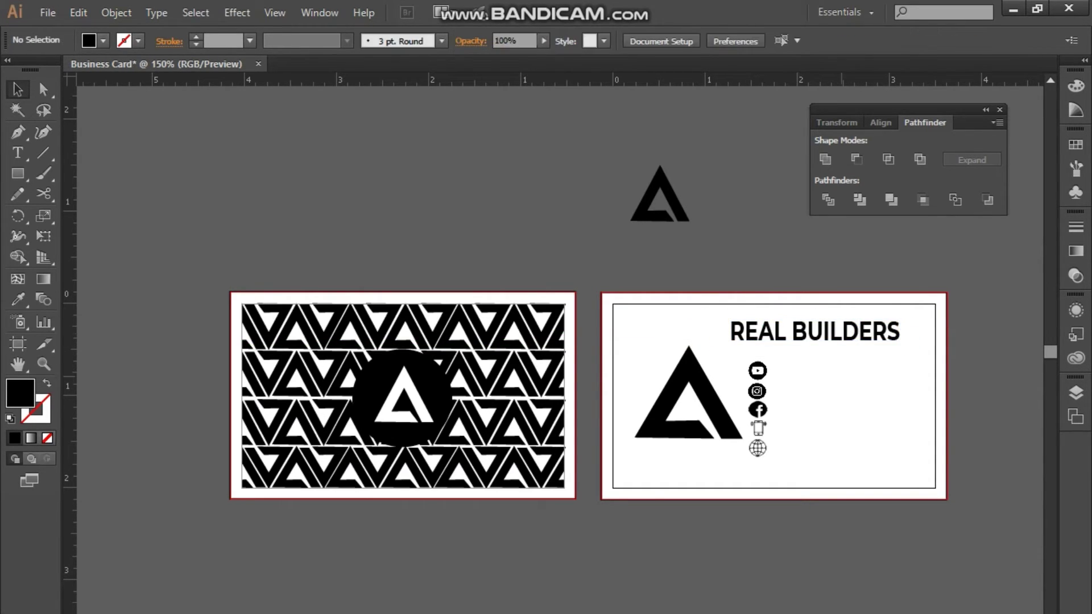
- Restyle the word BUILDERS in a lighter Montserrat weight
double_click(815, 331)
type("mon")
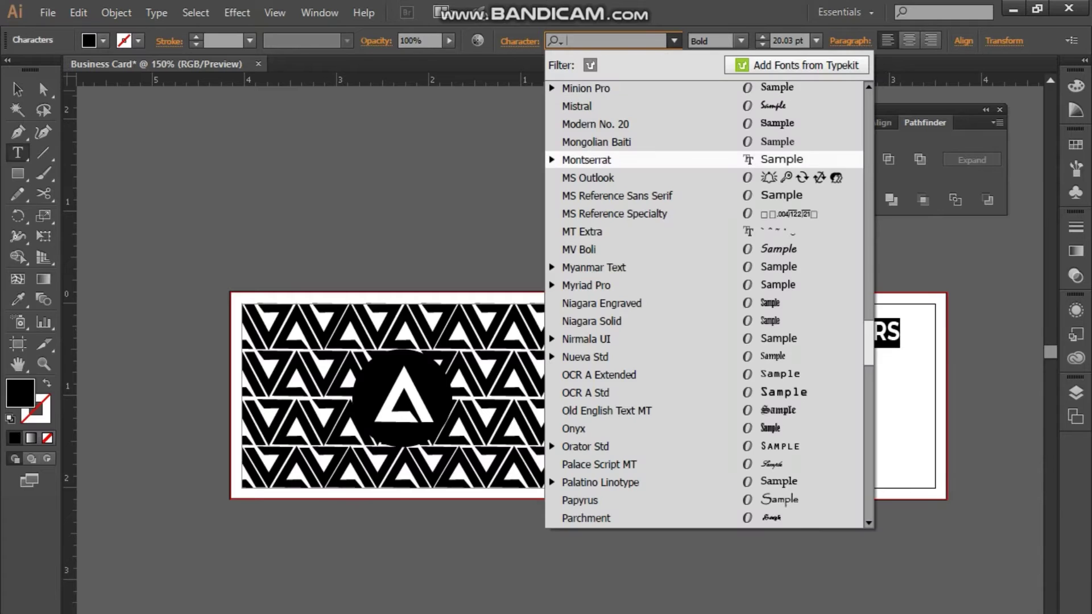
key("Return")
key("Escape")
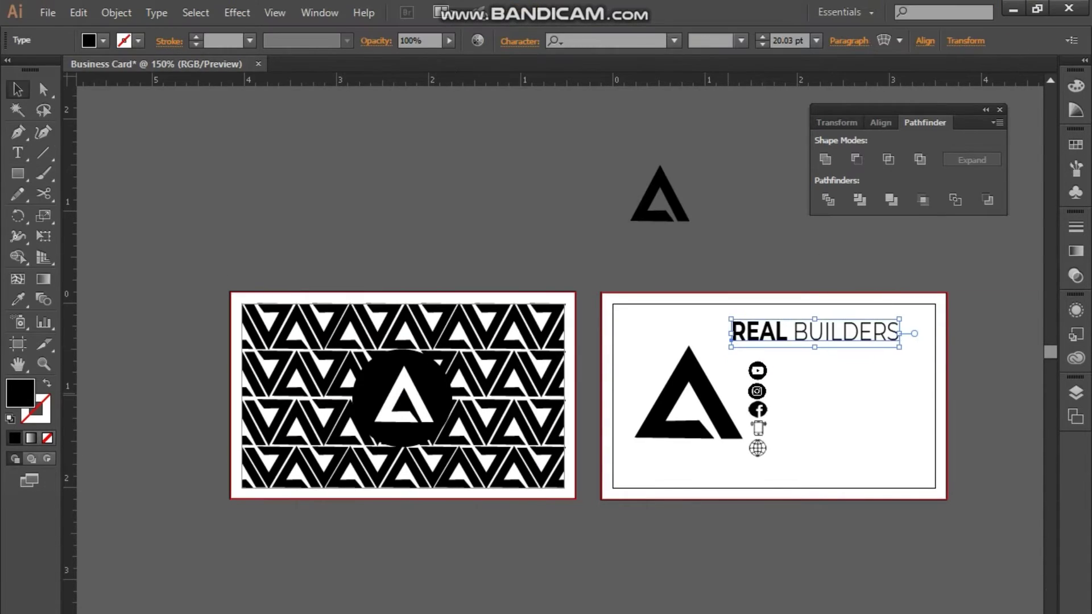
key("ctrl+shift+a")
- Duplicate the heading beside the YouTube icon and retype it as 'realbuilders'
left_click(831, 332)
left_click_drag(831, 332, 832, 370)
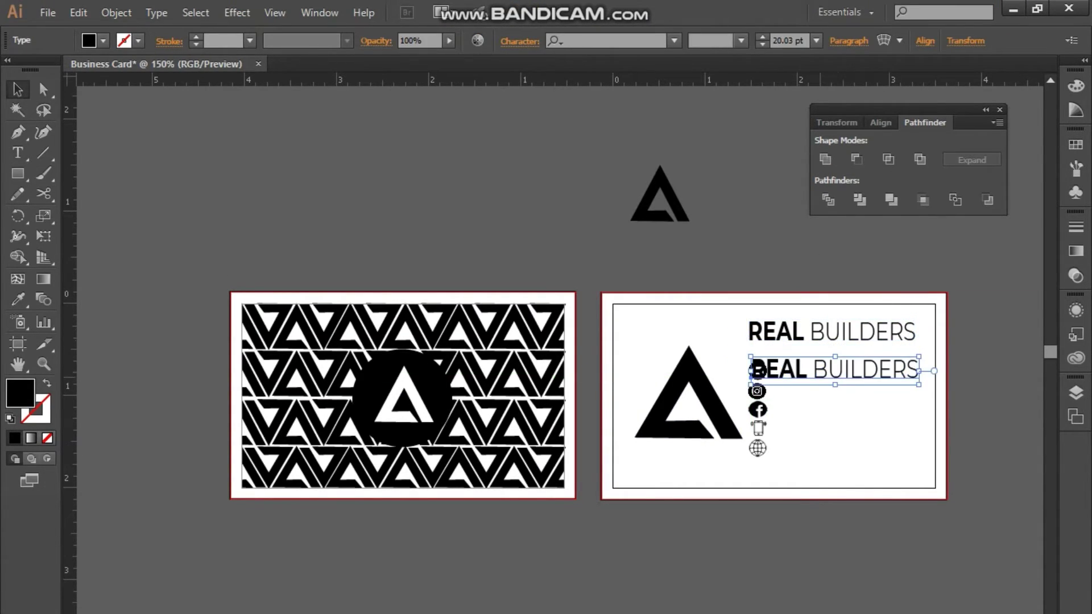
key("t")
double_click(773, 369)
key("BackSpace")
type("realbuilders")
key("Escape")
- Make the handle 14 pt Light Italic and copy it beside the Instagram icon
left_click(816, 40)
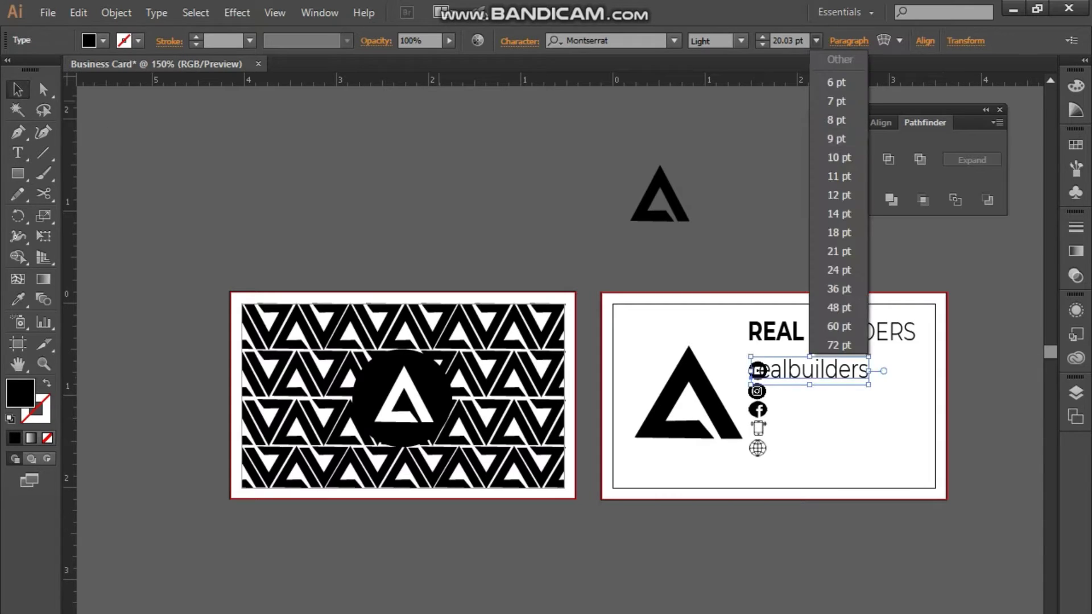
left_click(828, 216)
left_click(674, 40)
left_click(622, 214)
key("ctrl+shift+a")
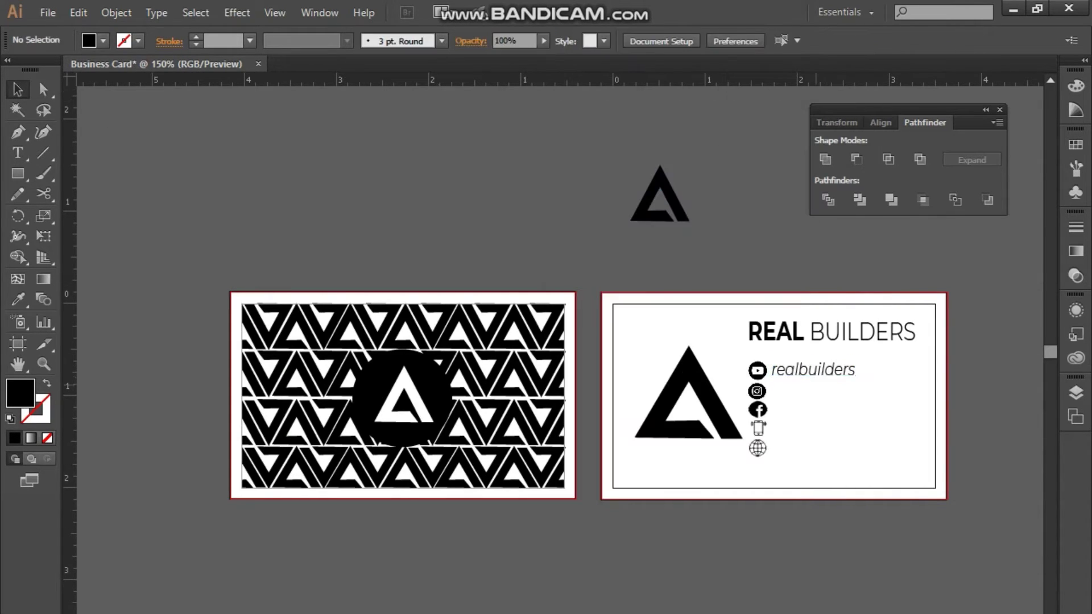
left_click_drag(813, 370, 814, 447)
key("ctrl+shift+a")
- Copy the handle line beside the remaining icons and add '_' to the Instagram handle
left_click(813, 391)
left_click(813, 367)
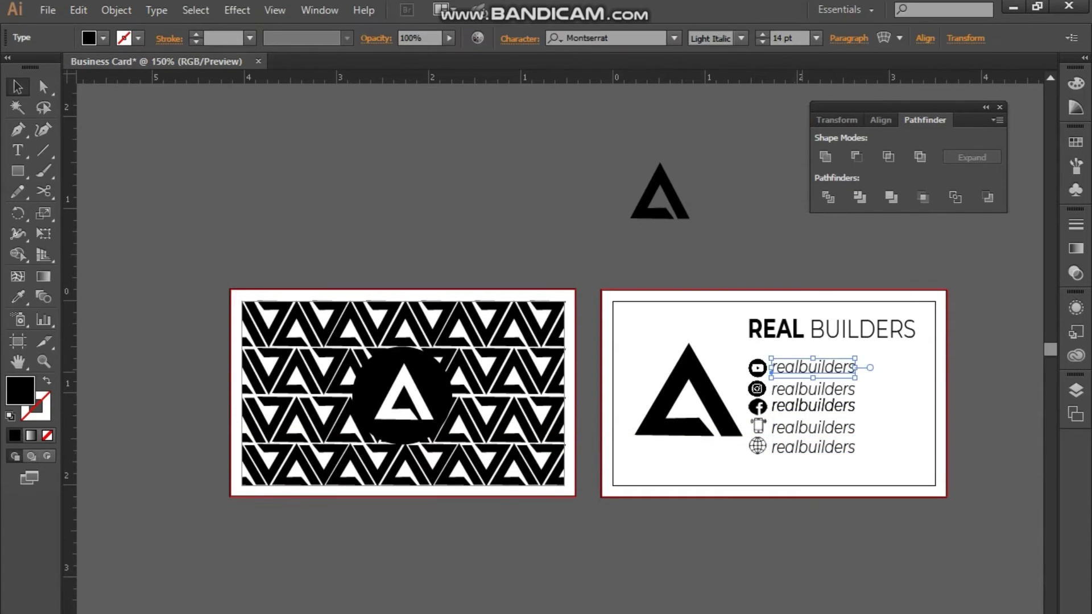
double_click(795, 389)
type("_")
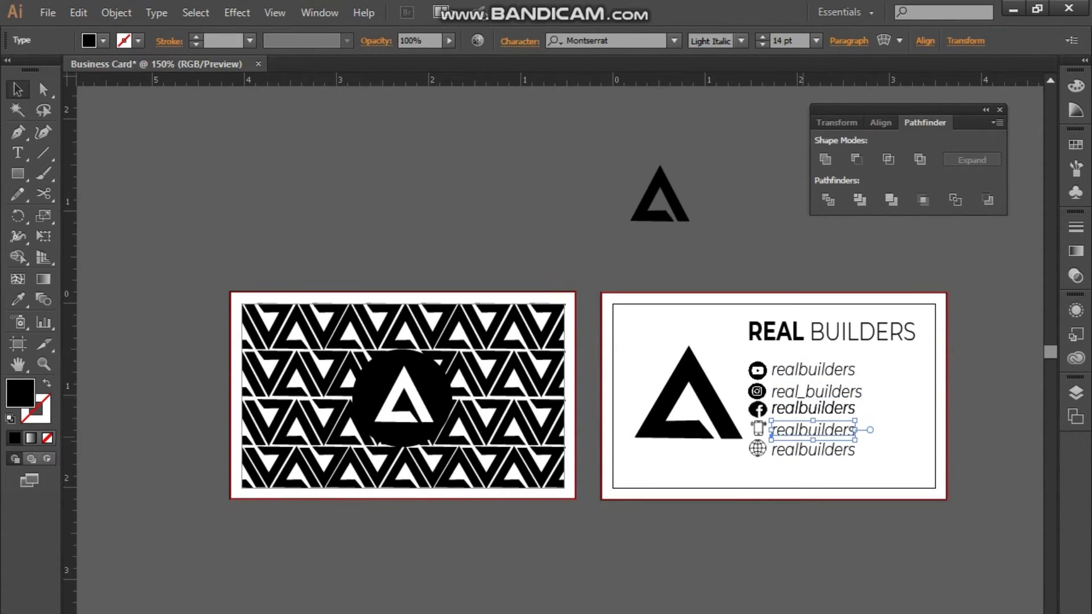
- Enter the phone number beside the phone icon and add '.com' to the website line
left_click(814, 427)
type("12 345 6589123")
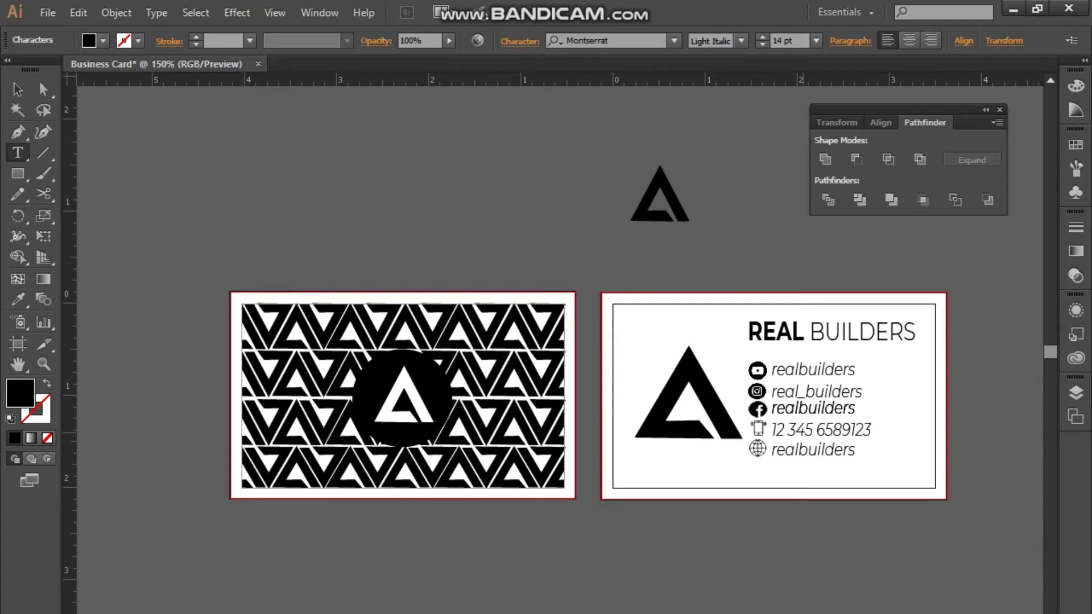
key("Escape")
double_click(856, 450)
type(".com")
key("Escape")
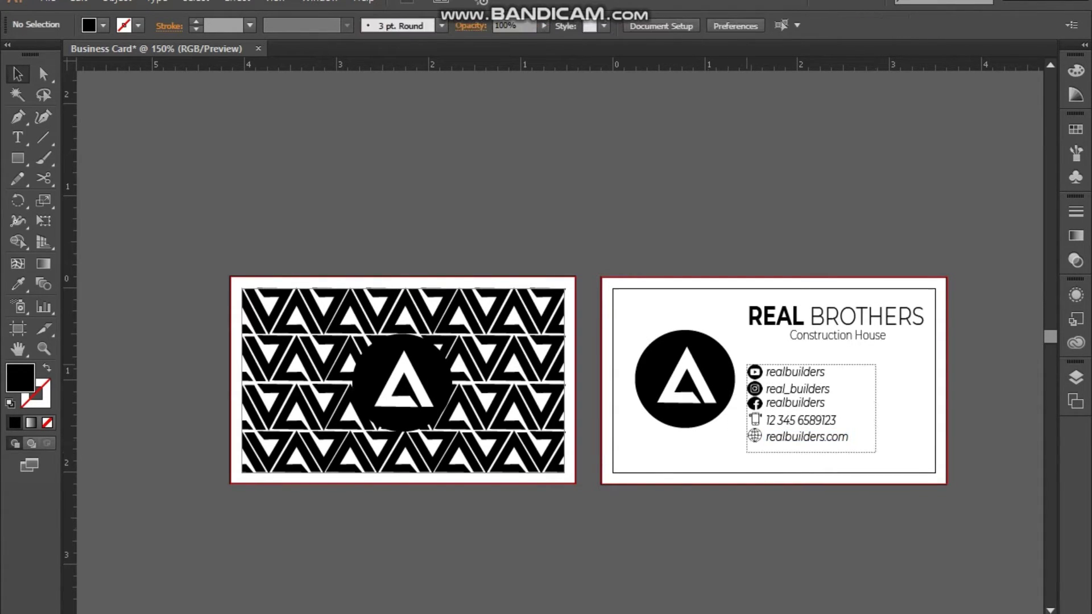
- Align the contact lines, nudge the circular logo down, and select the REAL BROTHERS heading
left_click_drag(796, 399, 797, 396)
left_click(683, 455)
left_click(705, 412)
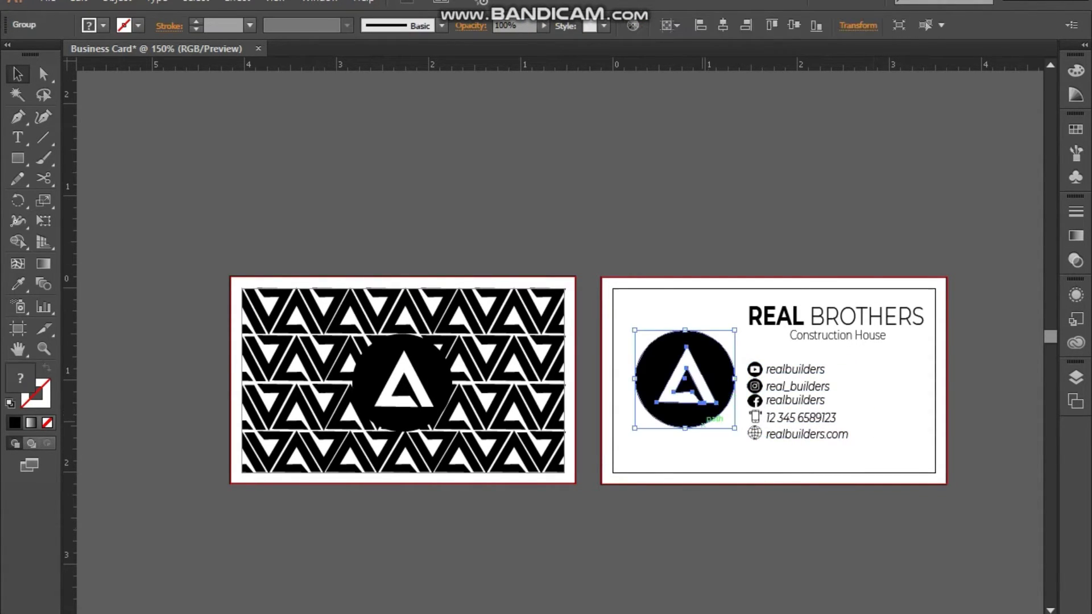
key("Down")
key("Down")
left_click(682, 540)
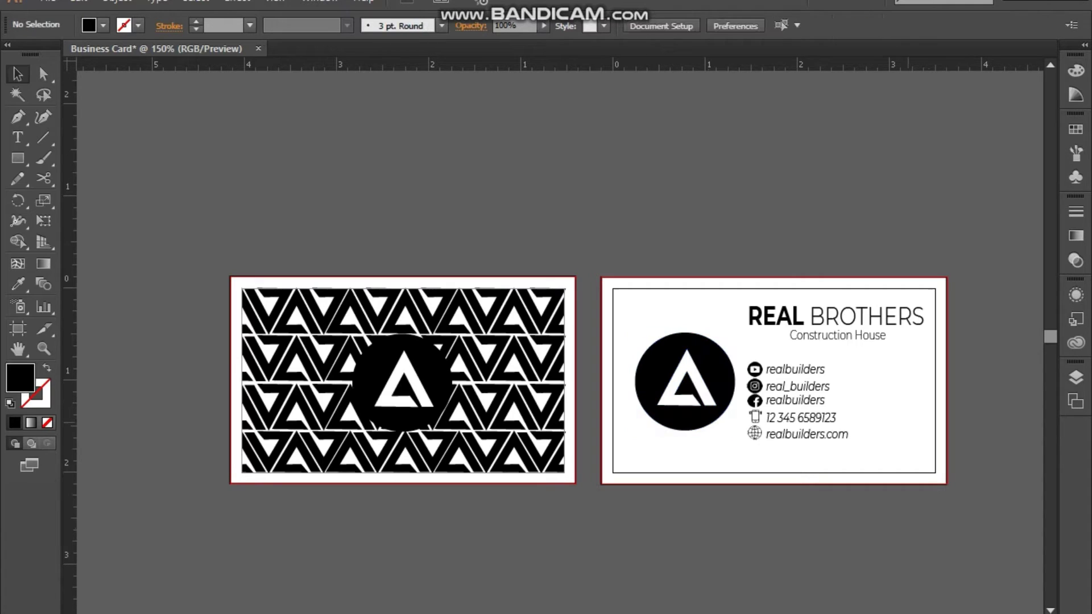
left_click(836, 316)
- Save a copy as Adobe PDF into a newly created 'Business Cards' folder
key("ctrl+shift+a")
left_click(48, 12)
left_click(84, 169)
left_click(669, 477)
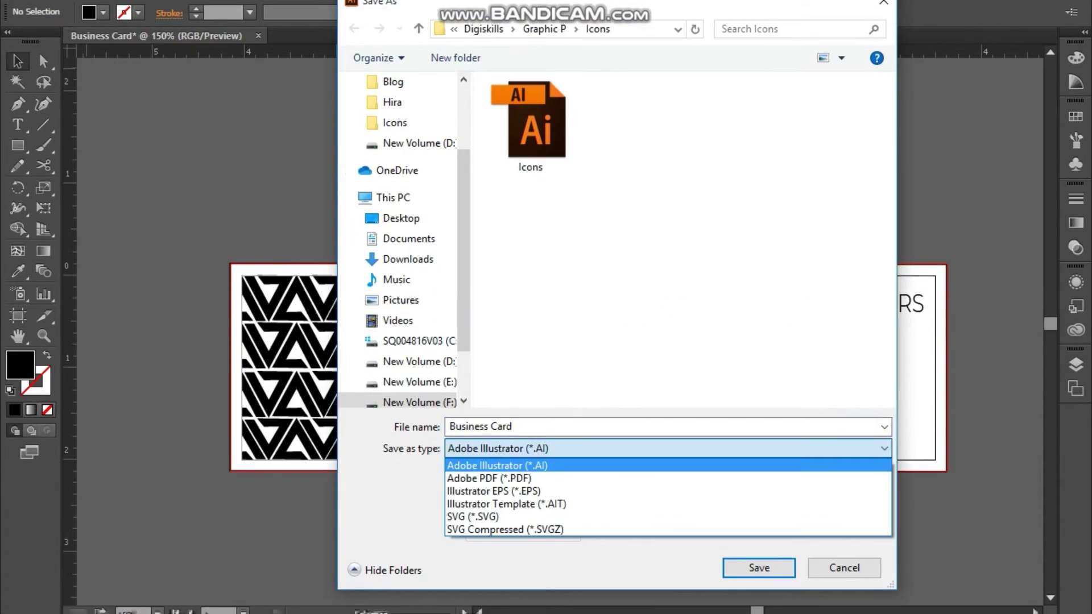
left_click(512, 506)
left_click(545, 57)
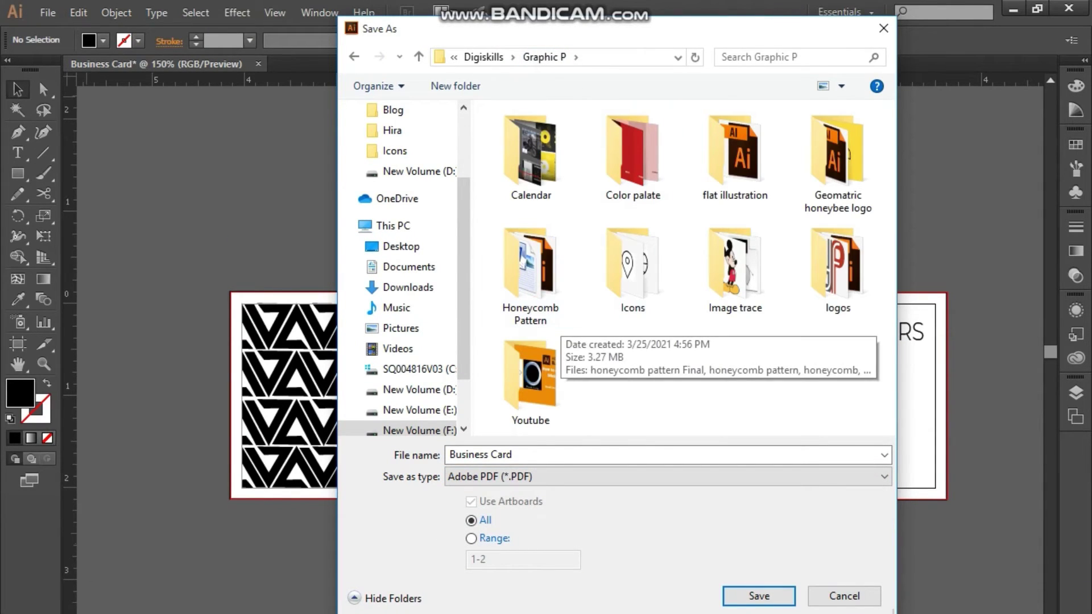
left_click(456, 86)
type("Bus")
type("ds")
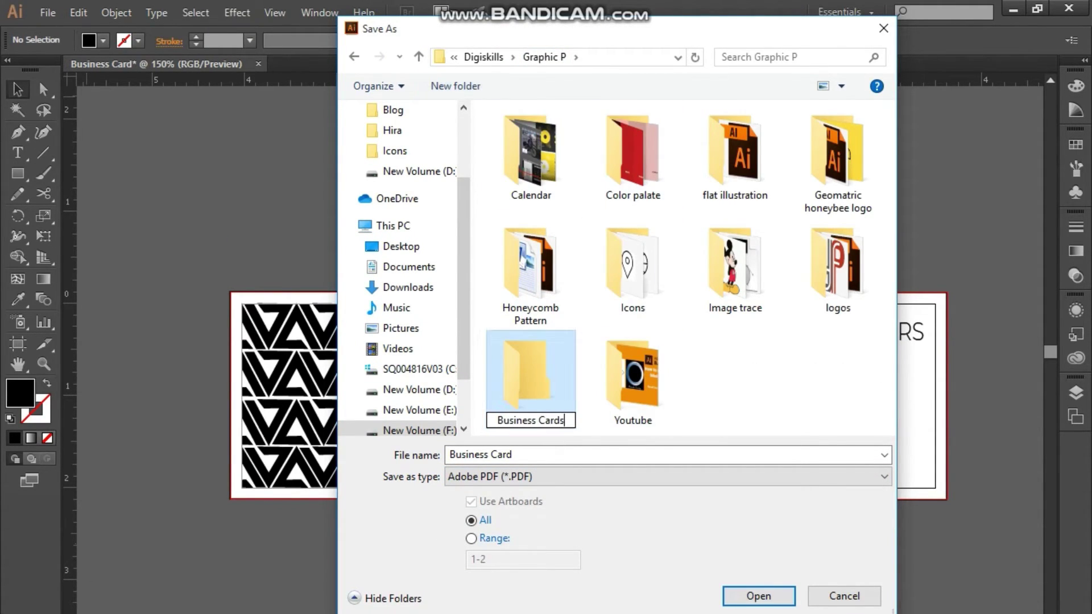
key("Return")
key("Return")
key("Return")
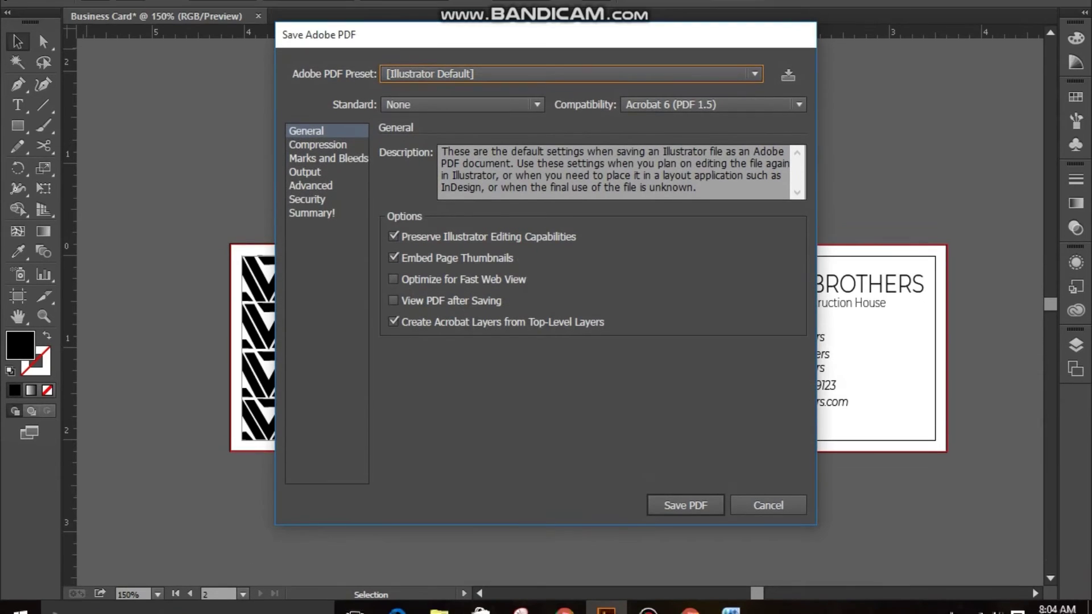
- Enable trim and registration marks at 0.125 in offset, review the Summary, and save the PDF
left_click(328, 158)
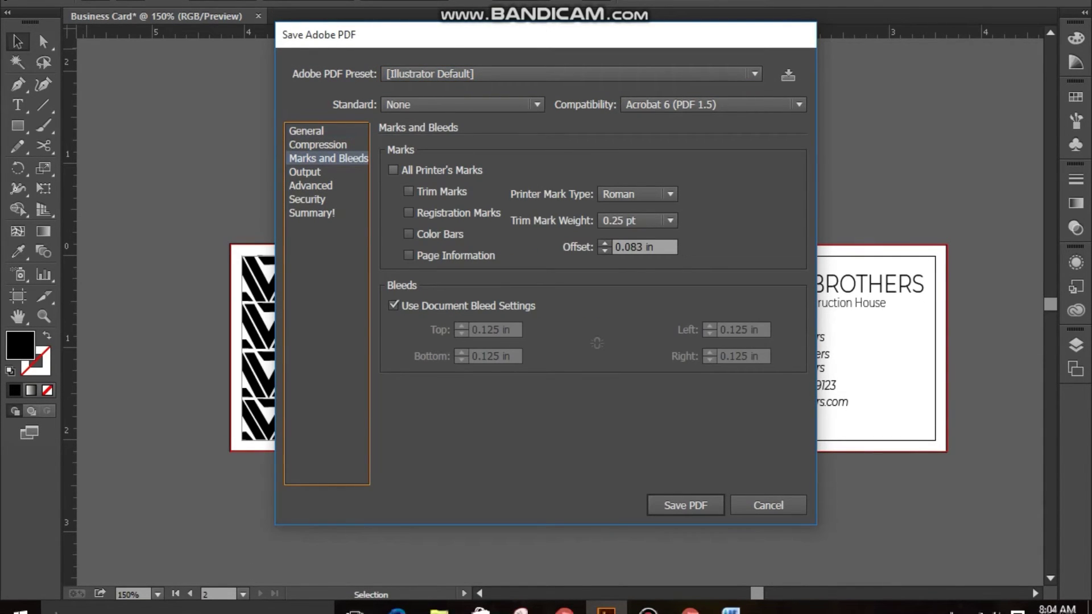
key("Tab")
key("space")
type("0.125")
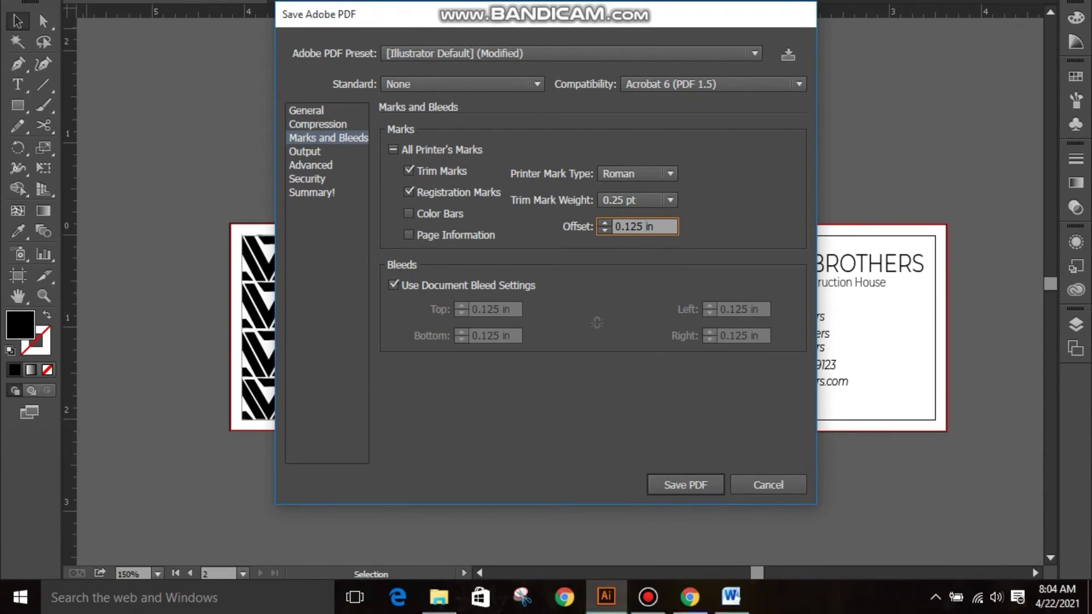
left_click(311, 165)
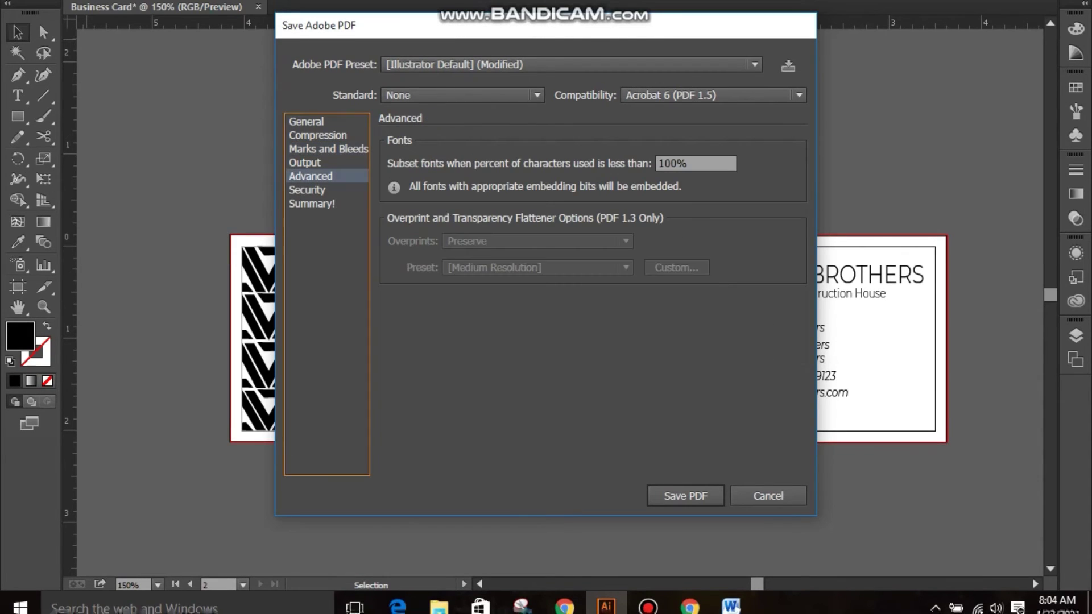
key("Up")
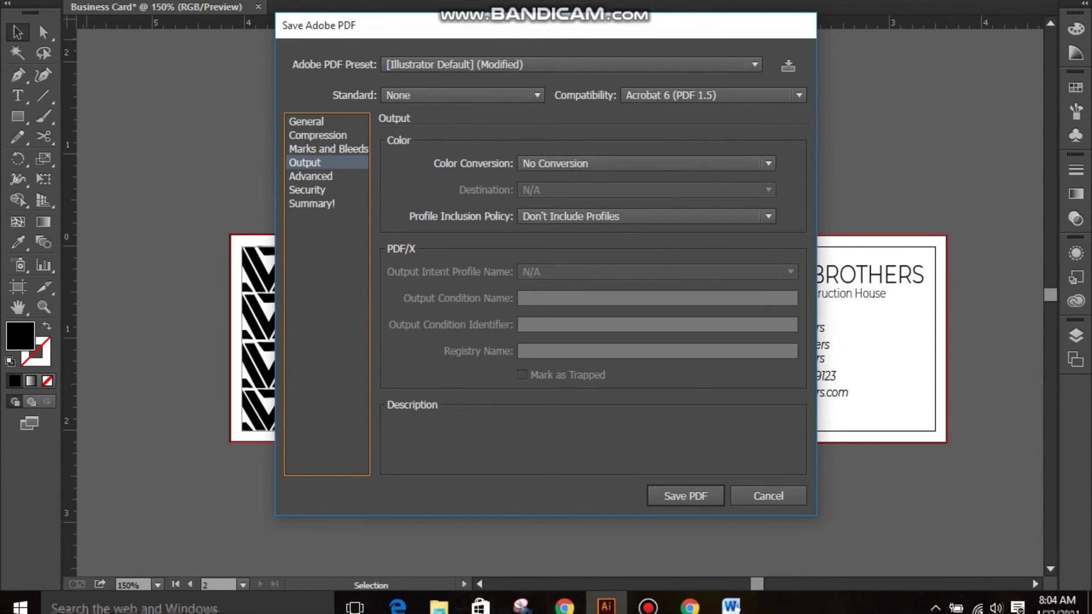
key("Down")
key("Down")
key("Down")
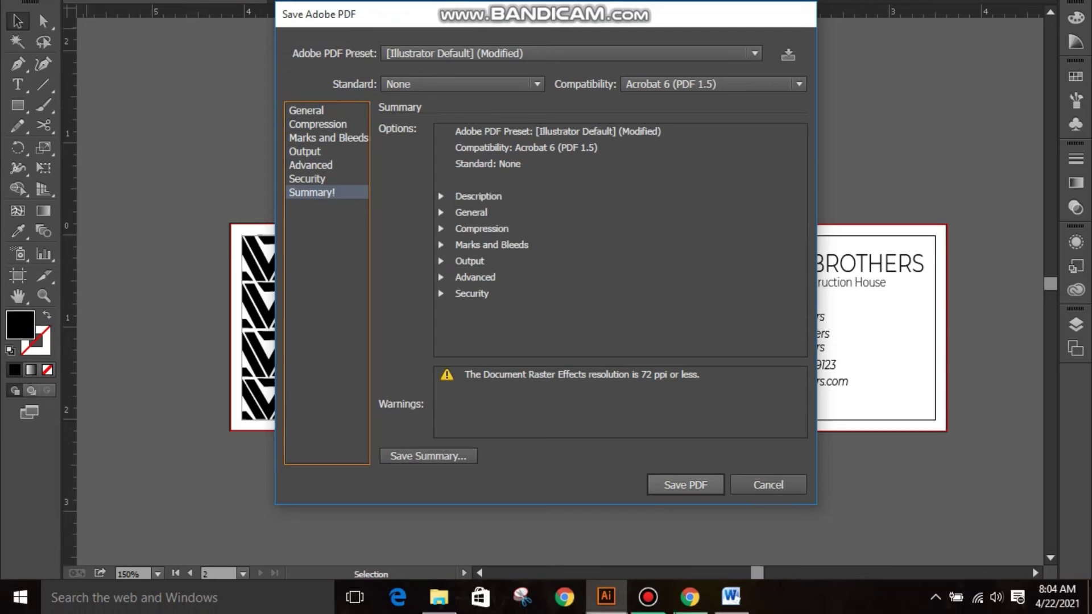
key("Return")
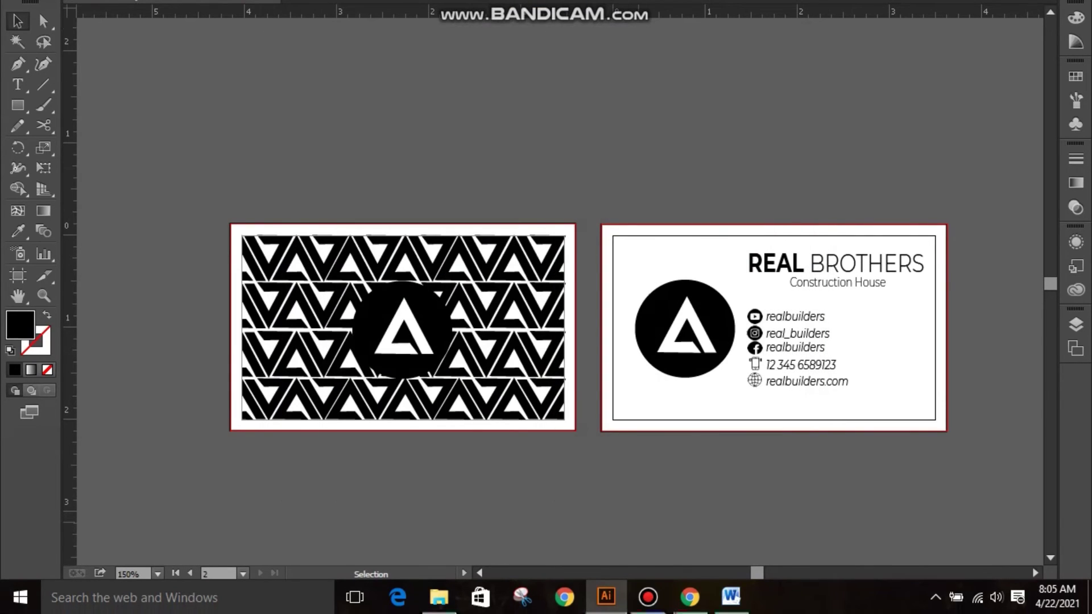
key("alt+Tab")
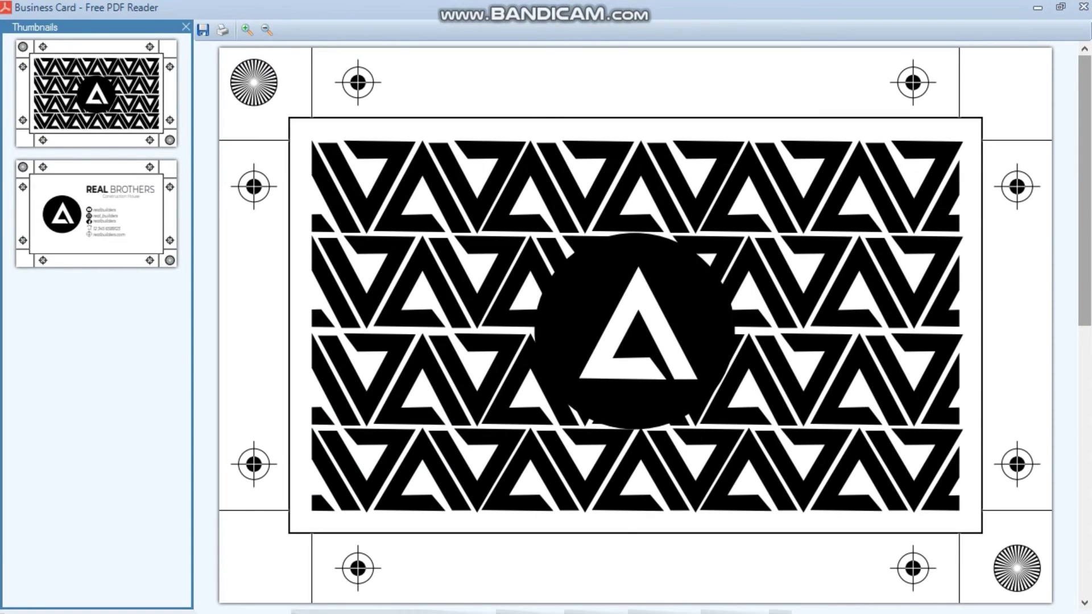
- Scroll between both pages of Business Card.pdf to inspect the printer's marks
scroll(635, 324, "down", 2)
scroll(636, 324, "down", 5)
scroll(635, 324, "down", 4)
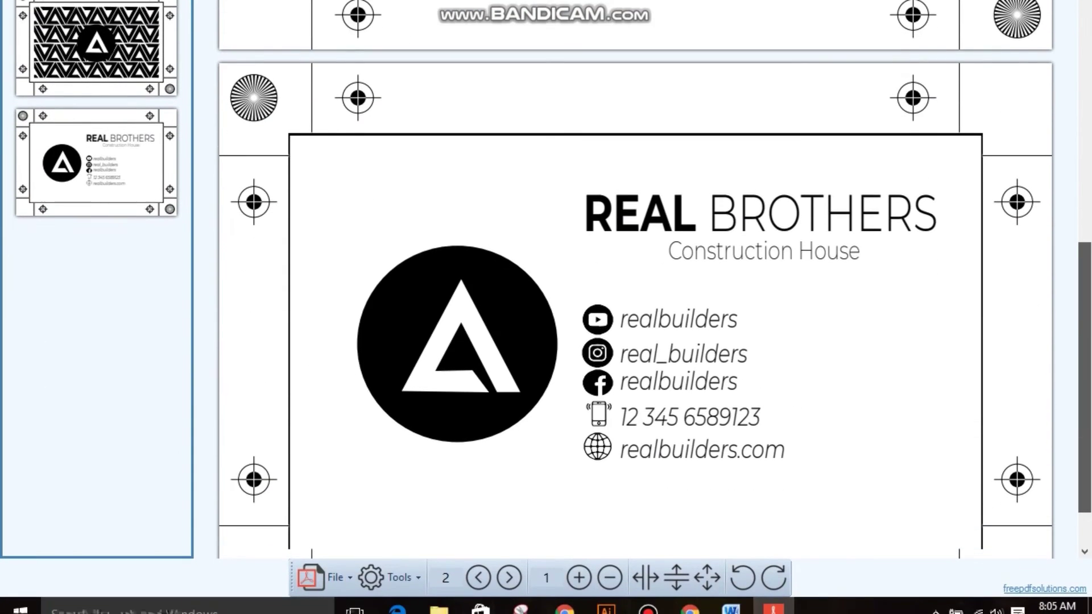
scroll(635, 324, "down", 1)
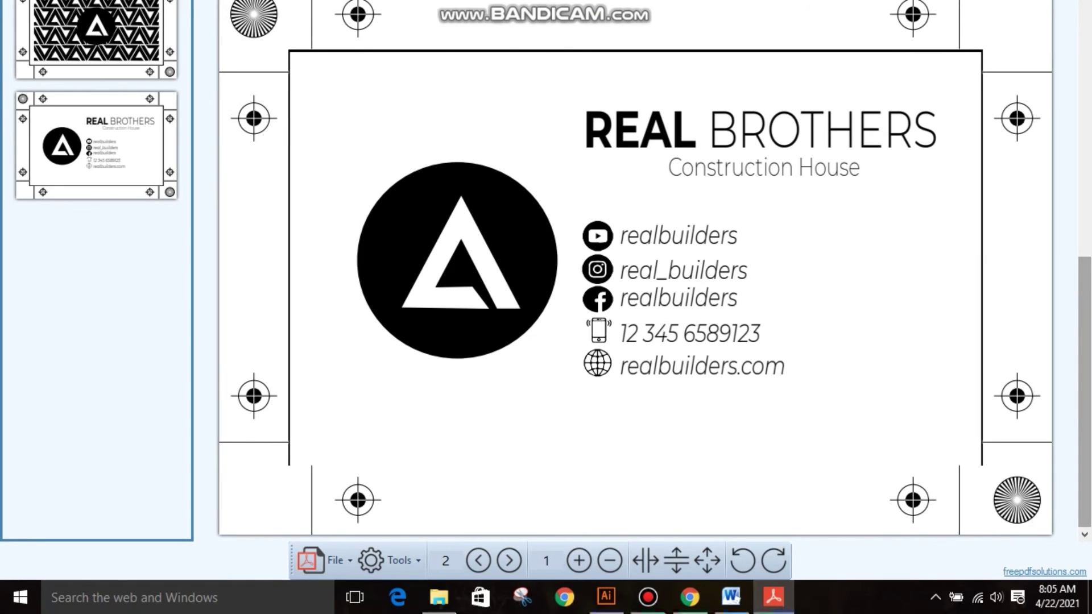
scroll(635, 324, "up", 1)
scroll(635, 325, "up", 2)
scroll(635, 324, "down", 1)
scroll(636, 324, "down", 2)
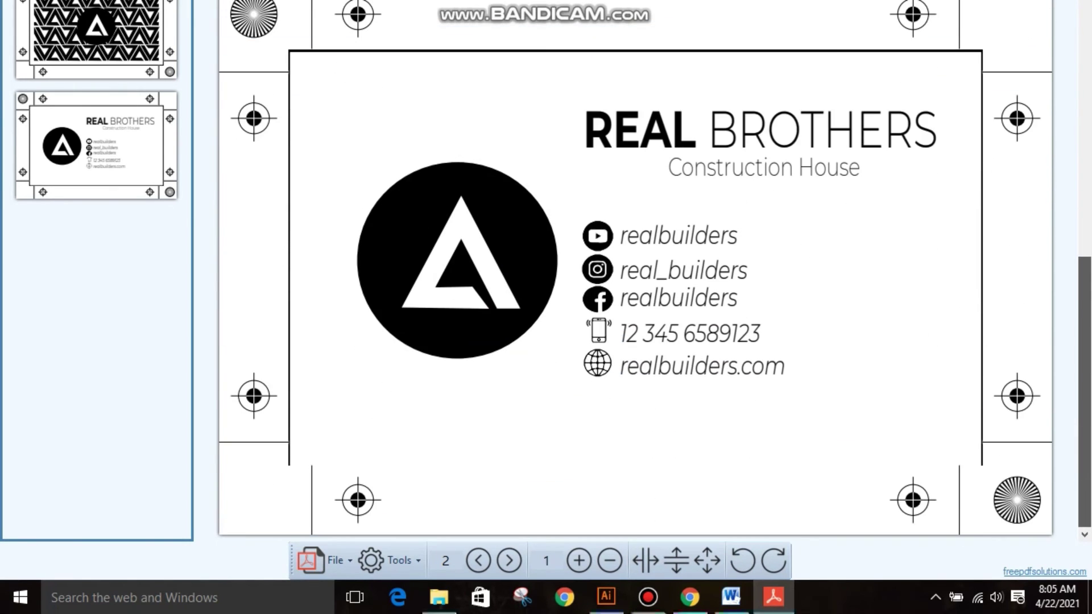
scroll(636, 324, "up", 2)
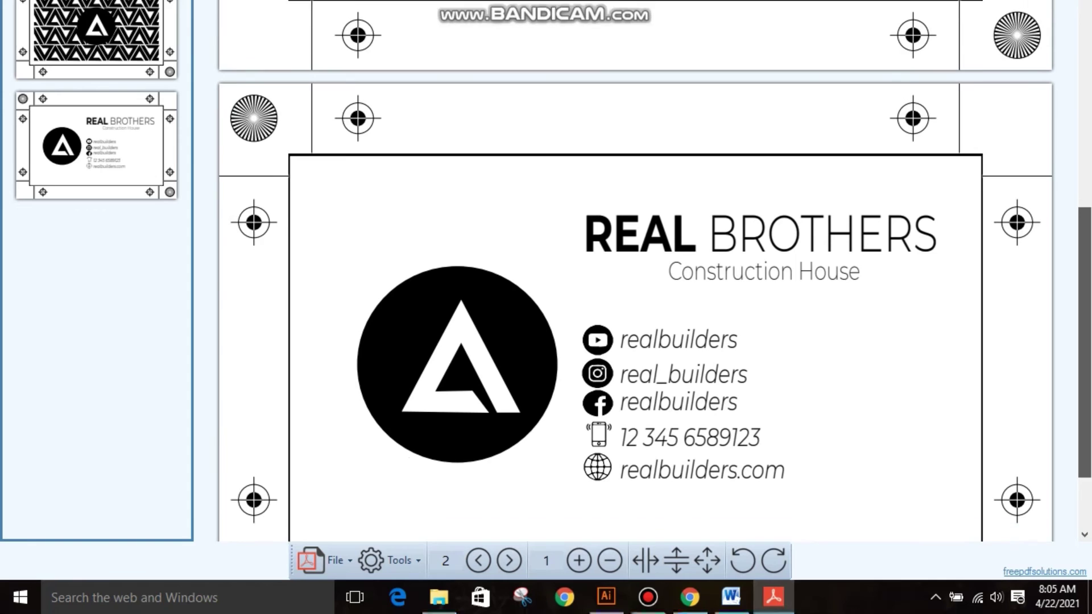
scroll(636, 324, "down", 1)
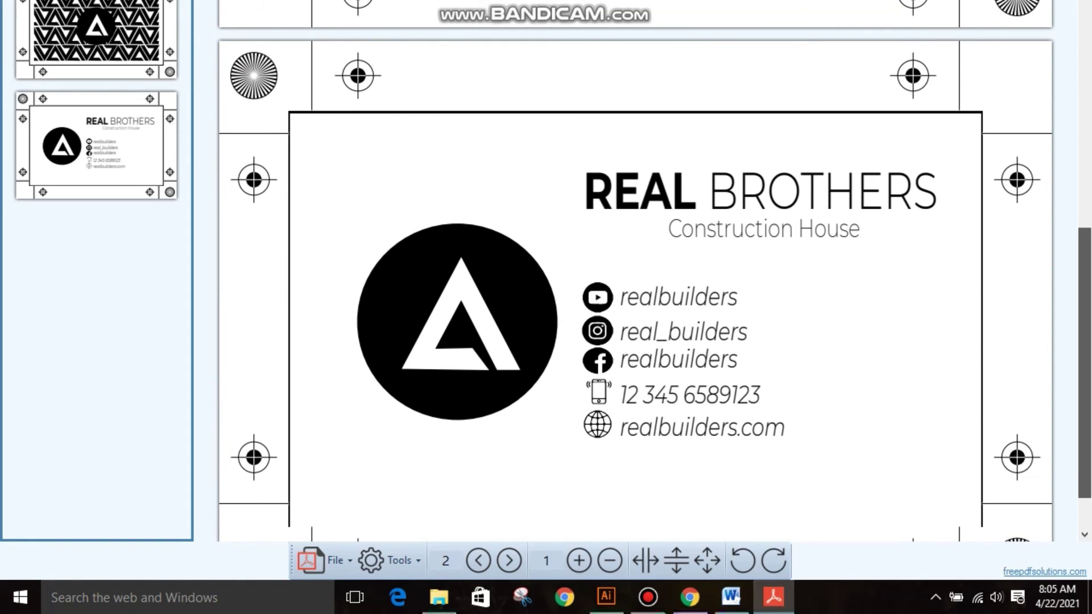
scroll(636, 324, "up", 2)
scroll(635, 324, "up", 3)
scroll(635, 324, "up", 1)
scroll(635, 324, "down", 3)
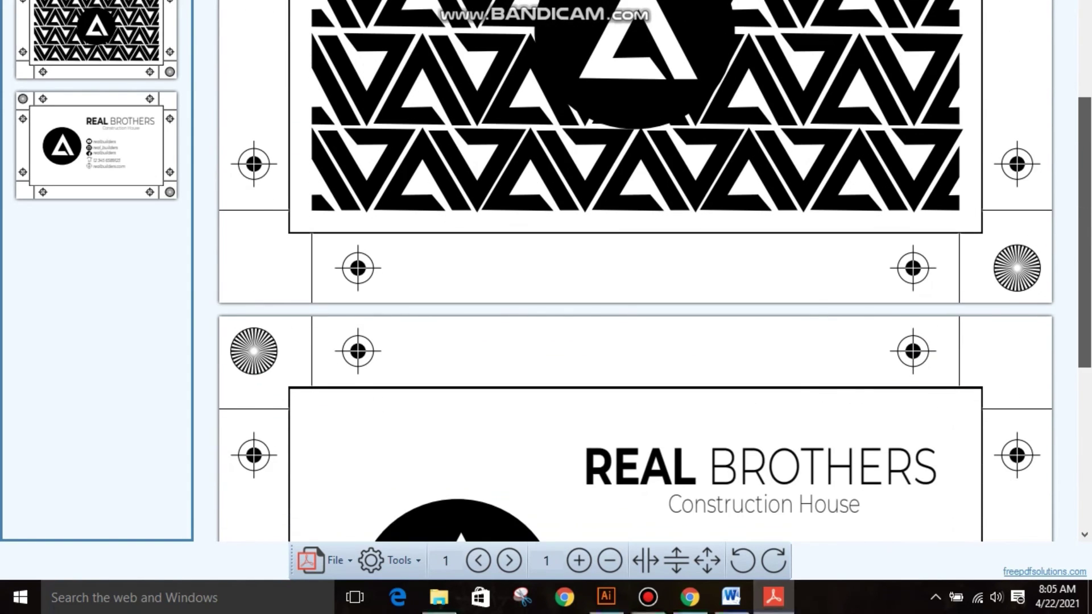
scroll(635, 324, "down", 1)
scroll(635, 324, "down", 1)
scroll(635, 324, "down", 1)
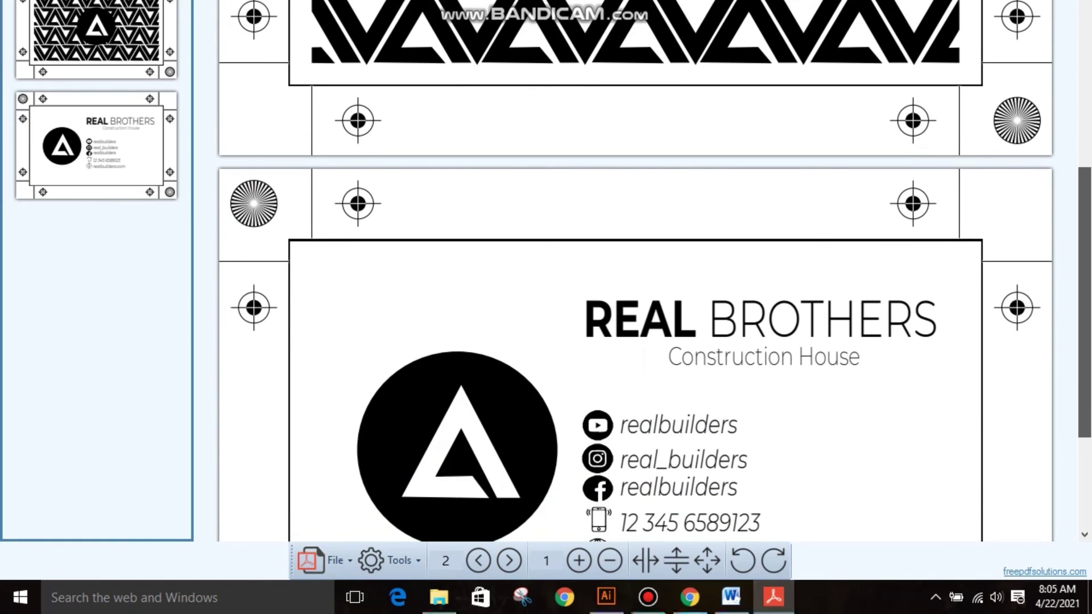
scroll(636, 324, "down", 1)
key("Escape")
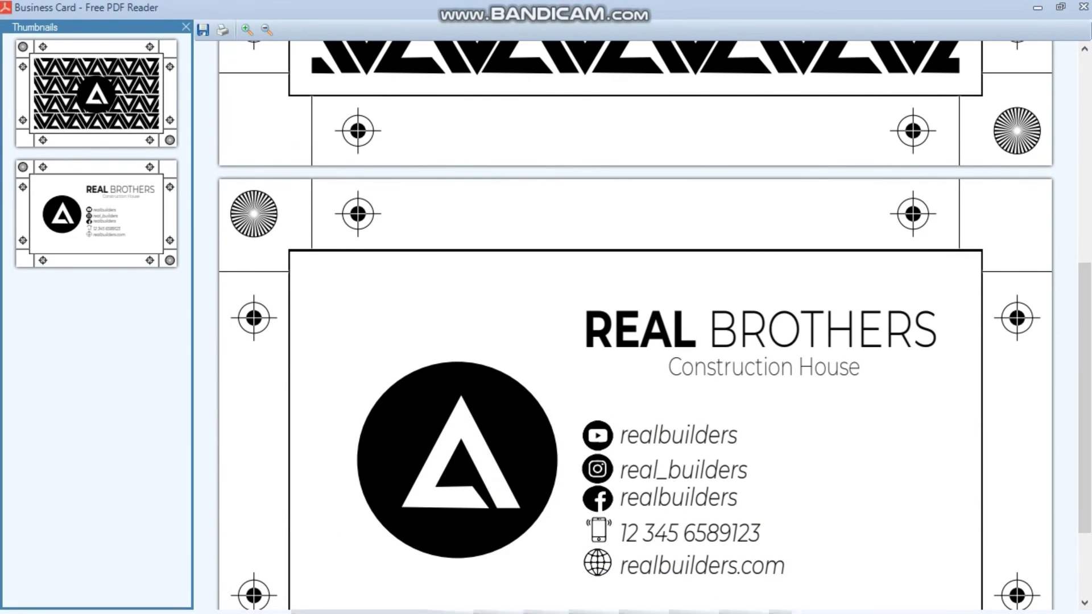